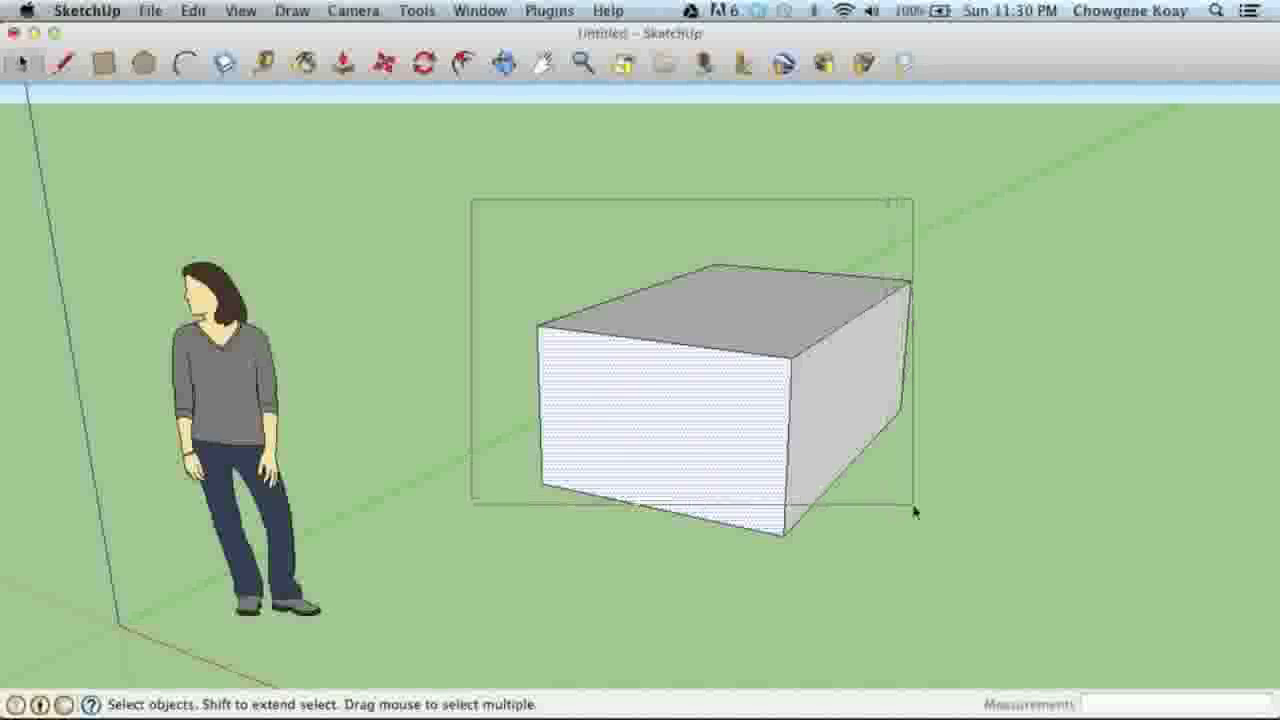
- Move the box's upper front corner nearest the figure 4' outward along the red axis
left_click(1078, 660)
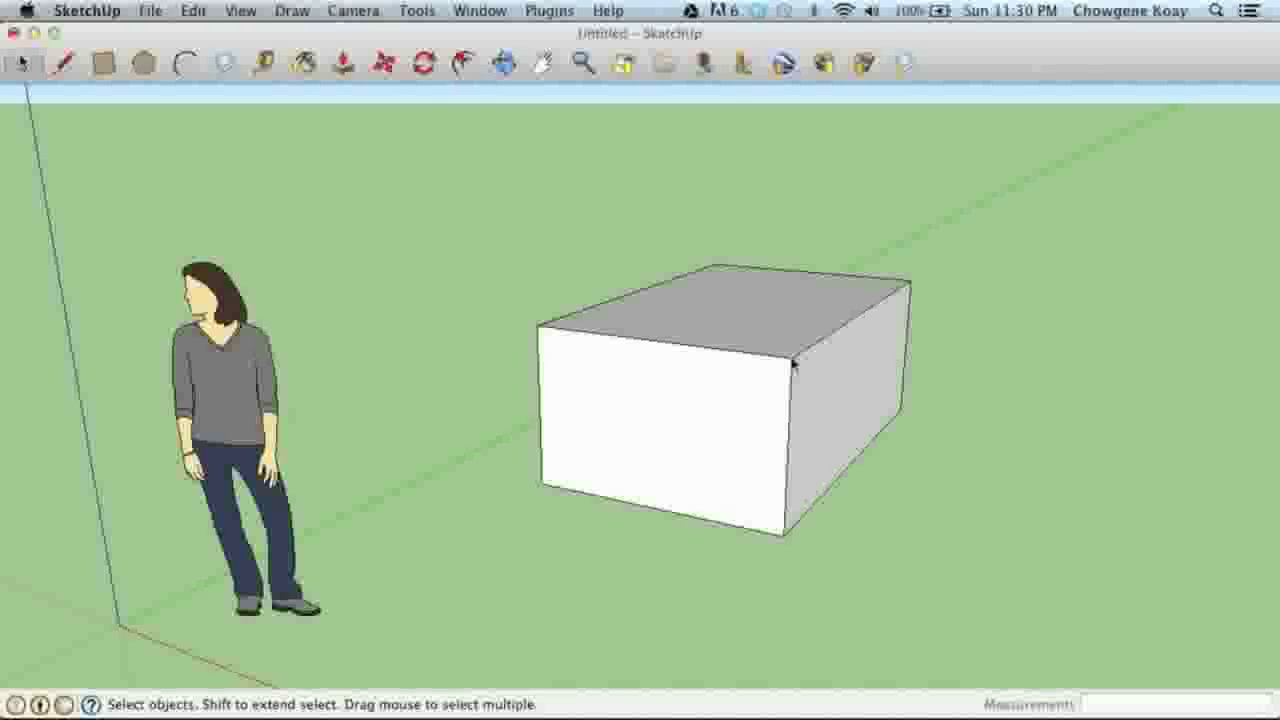
key("m")
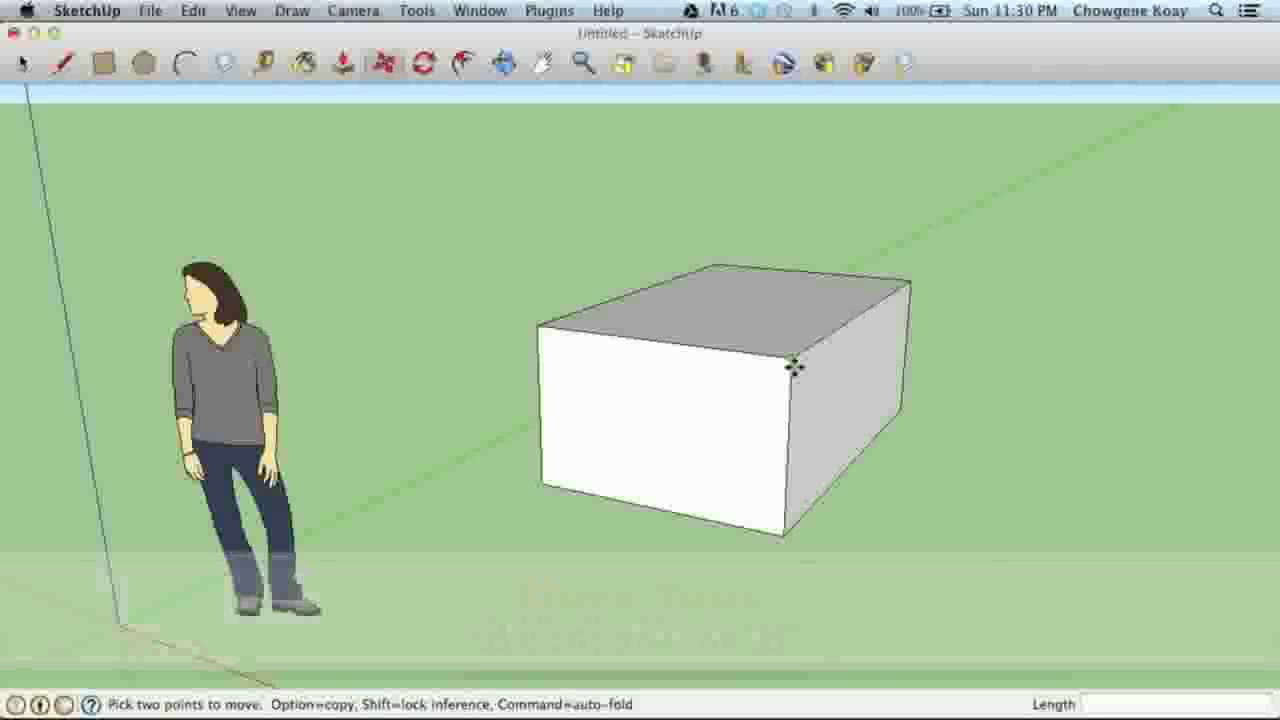
left_click(534, 325)
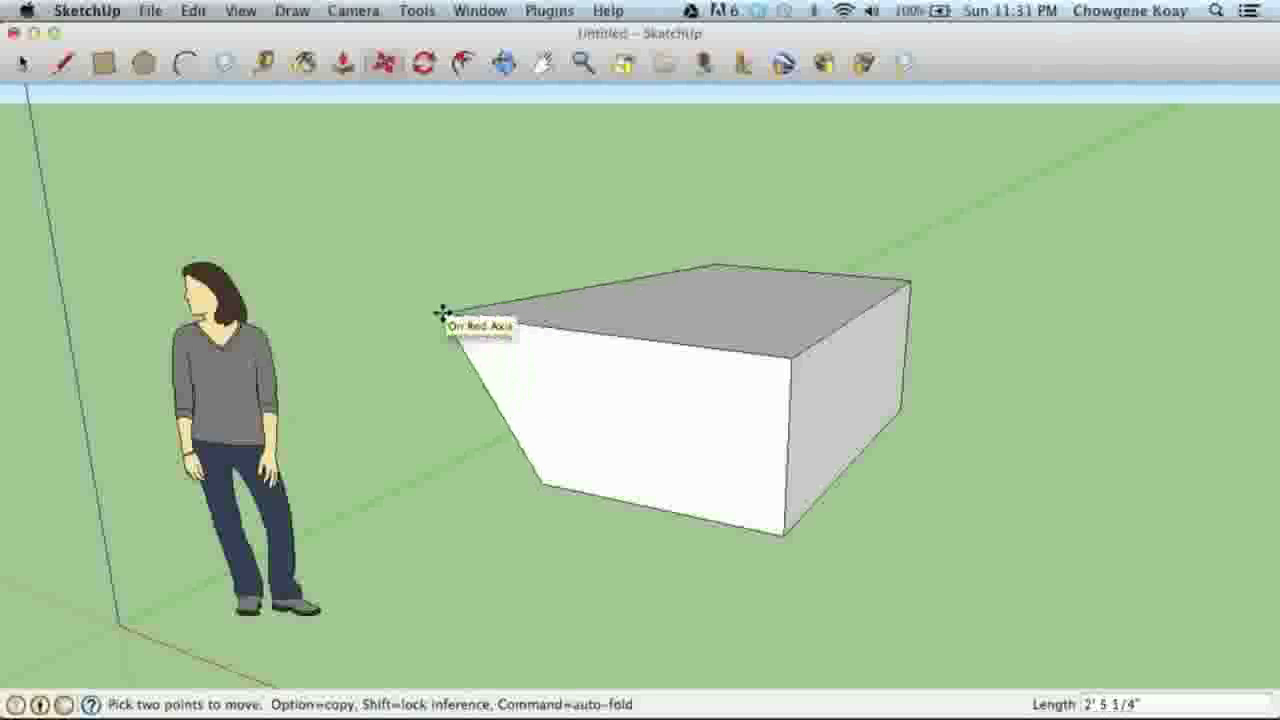
type("4")
key("Return")
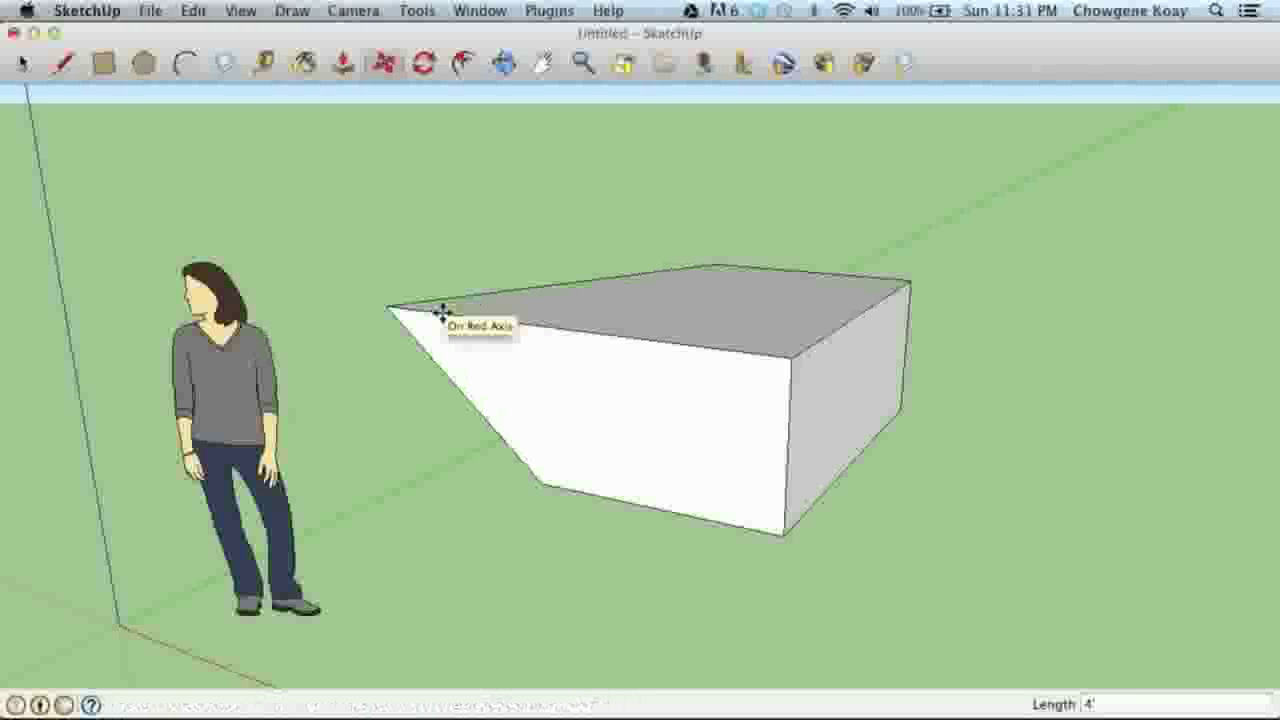
- Try moving the stretched corner back along the red axis, and undo the corner move to restore the box
left_click(390, 307)
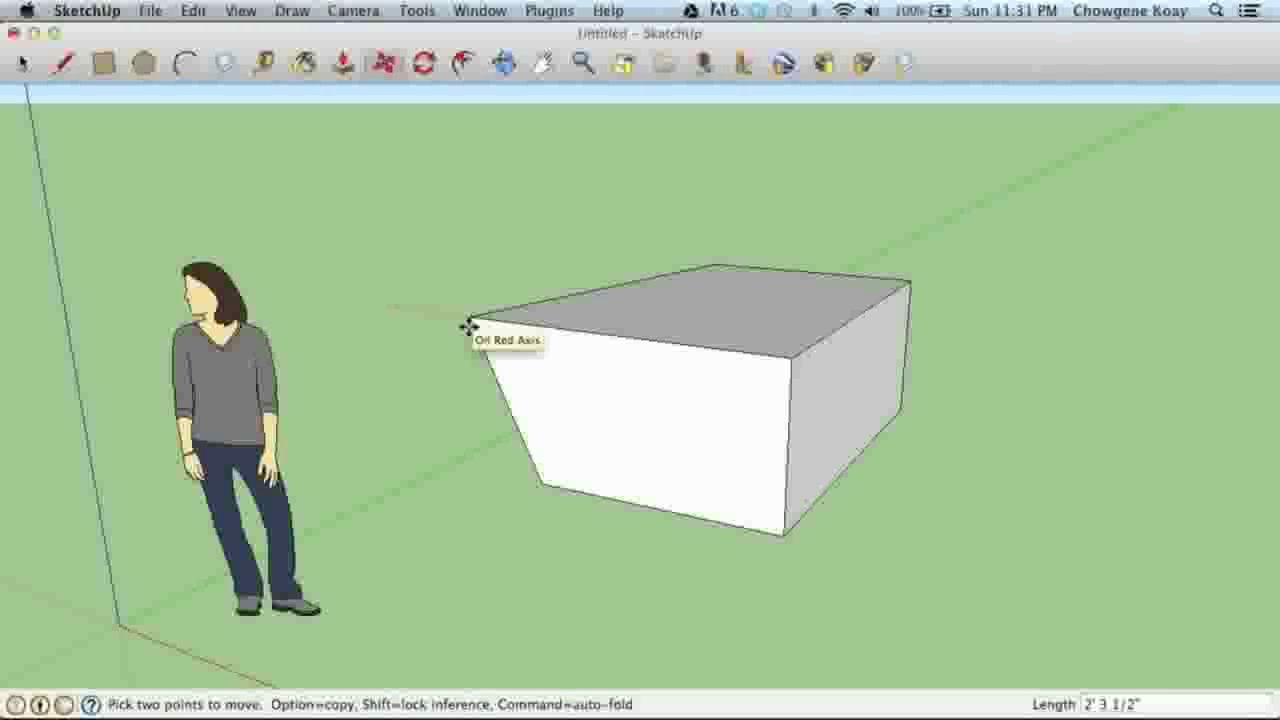
key("super+z")
key("space")
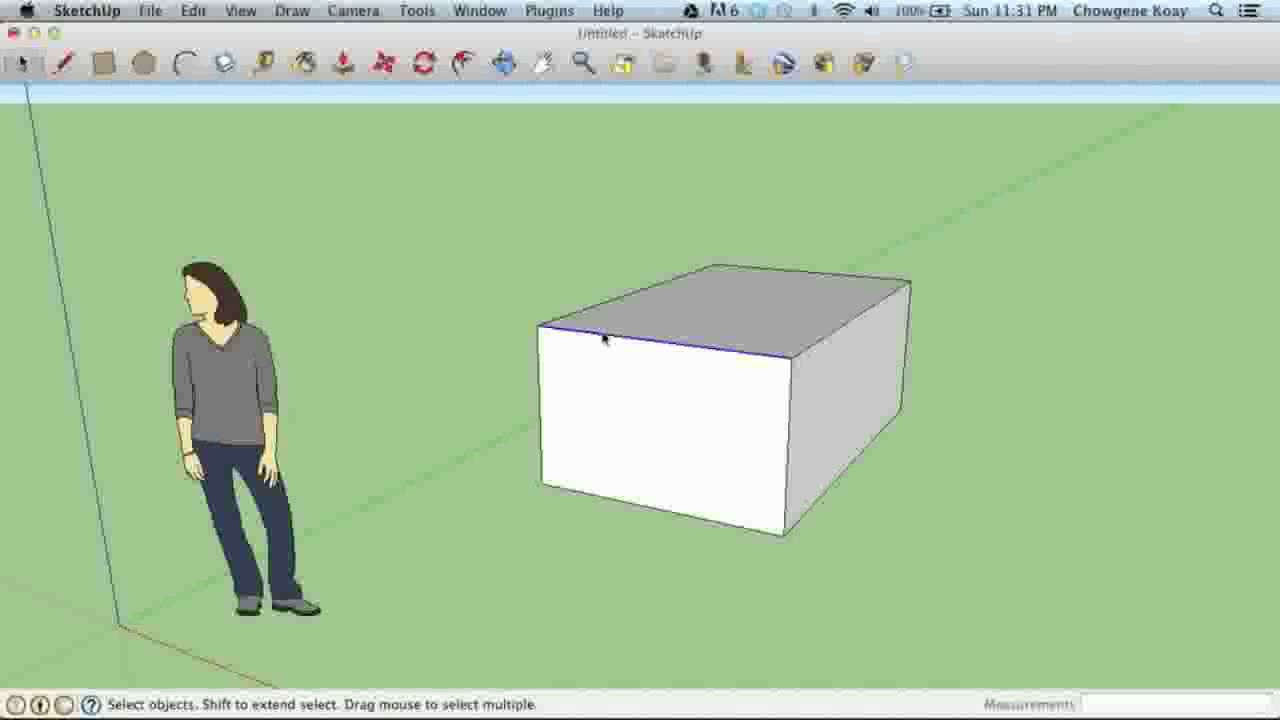
- Try moving the box's upper front edge on its own with the Move tool
key("m")
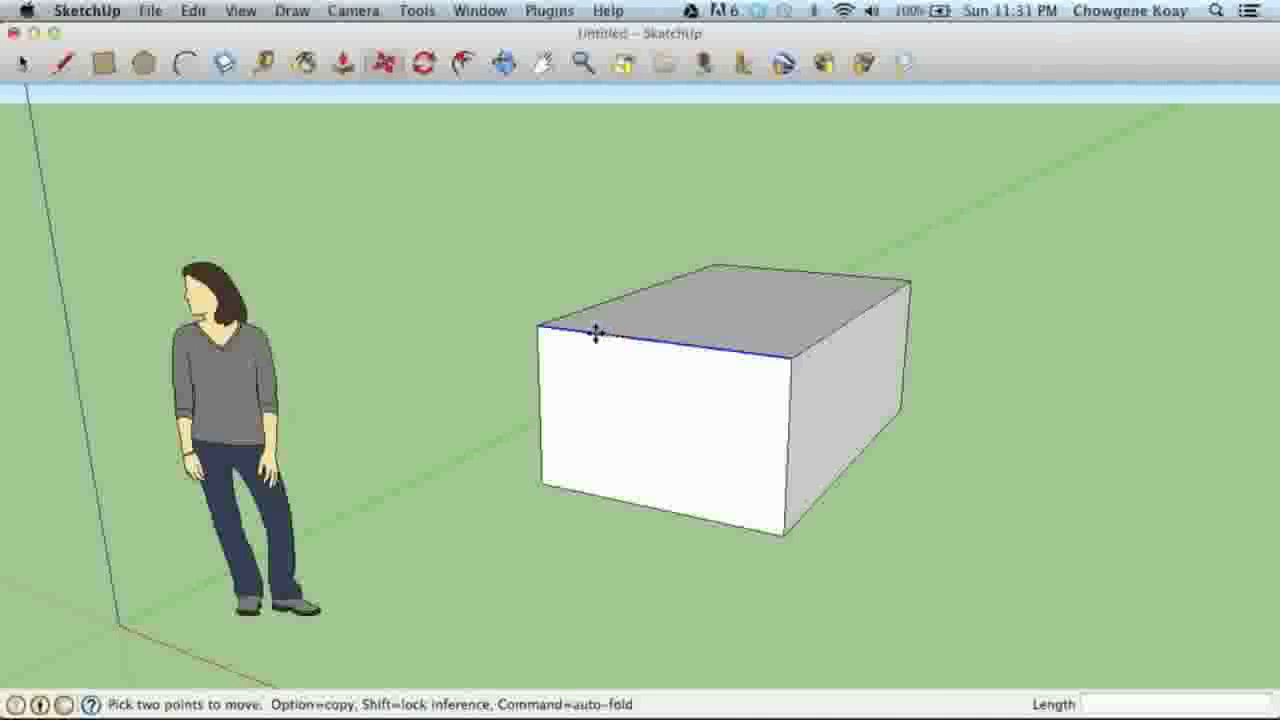
mouse_move(579, 331)
left_mouse_down()
mouse_move(689, 277)
mouse_move(483, 386)
mouse_move(380, 409)
mouse_move(591, 337)
mouse_move(574, 177)
mouse_move(578, 328)
mouse_move(783, 374)
mouse_move(674, 337)
mouse_move(605, 353)
mouse_move(554, 343)
mouse_move(569, 343)
left_mouse_up()
scroll(567, 343, "down", 3)
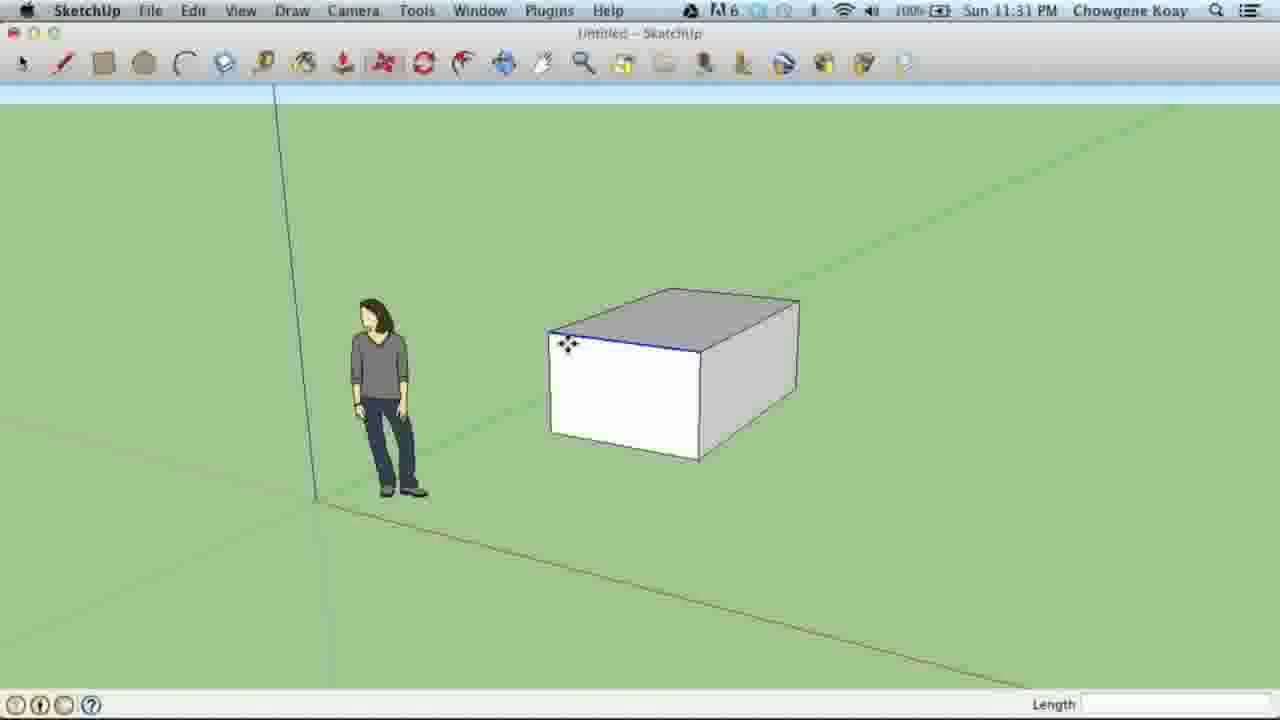
scroll(567, 343, "down", 1)
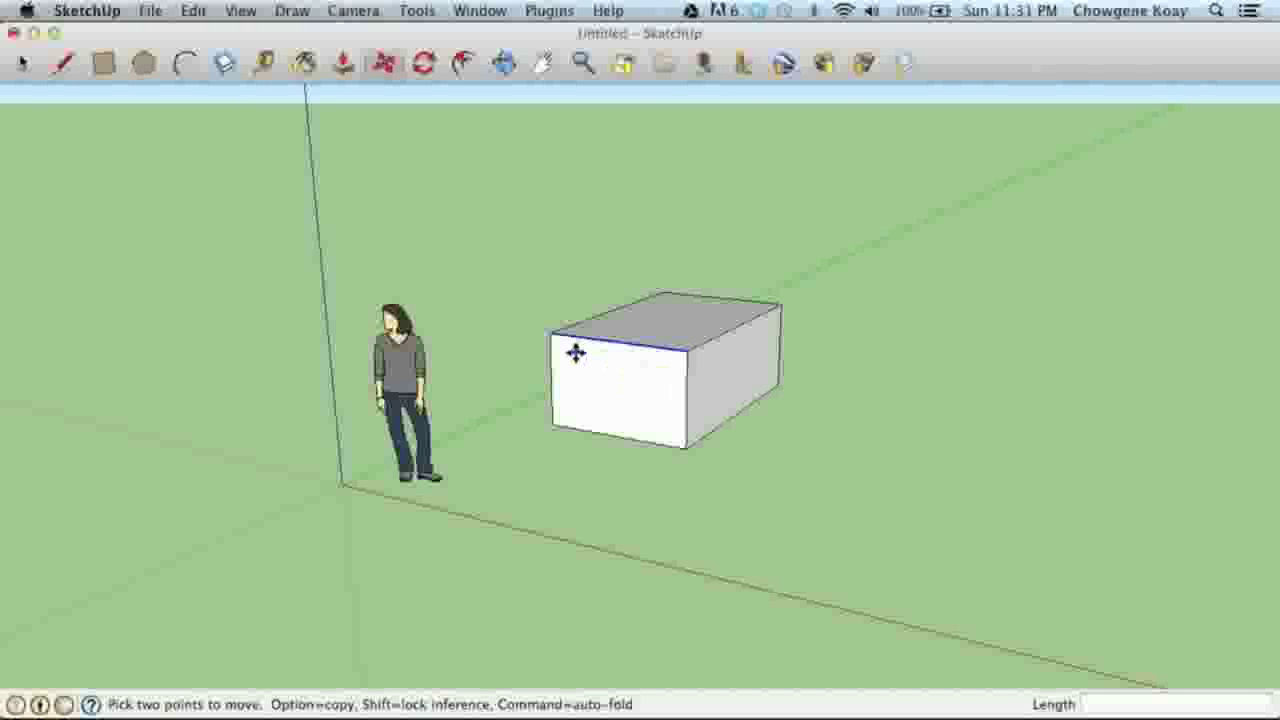
mouse_move(607, 341)
left_mouse_down()
mouse_move(834, 360)
mouse_move(400, 291)
mouse_move(657, 349)
mouse_move(603, 349)
left_mouse_up()
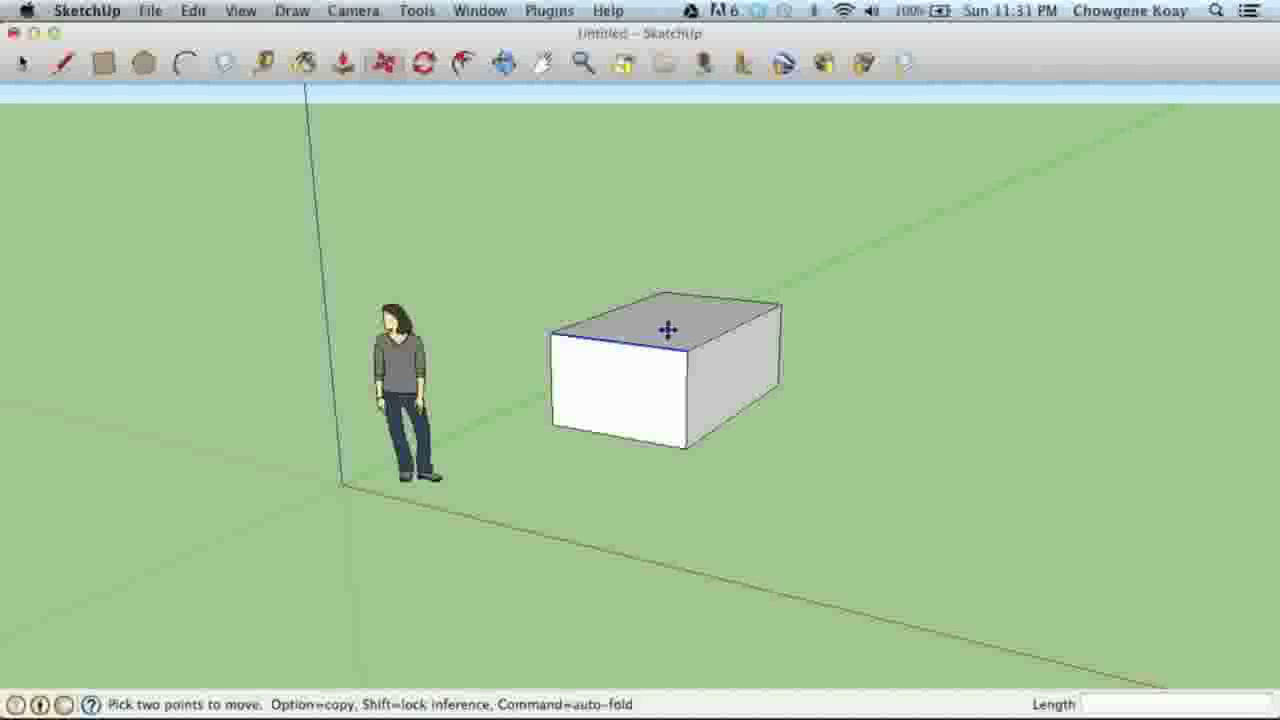
- Try moving only the box's top face sideways and downward, and cancel the move
key("space")
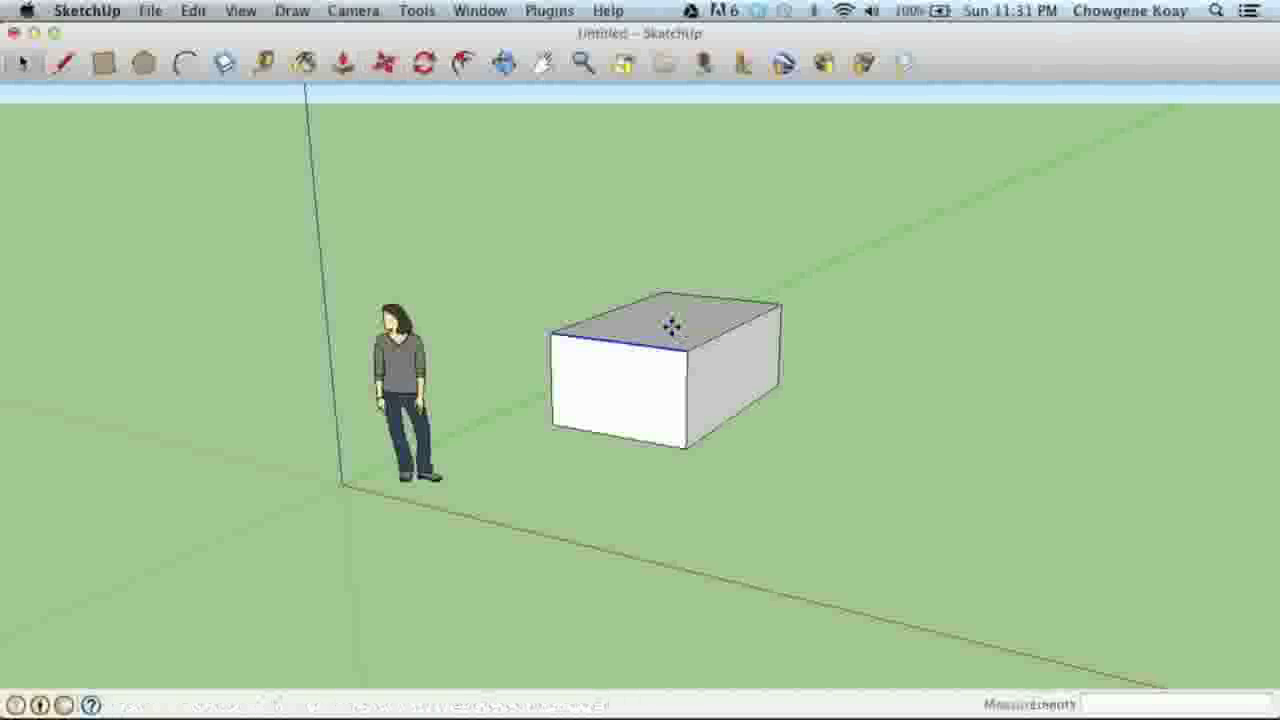
key("m")
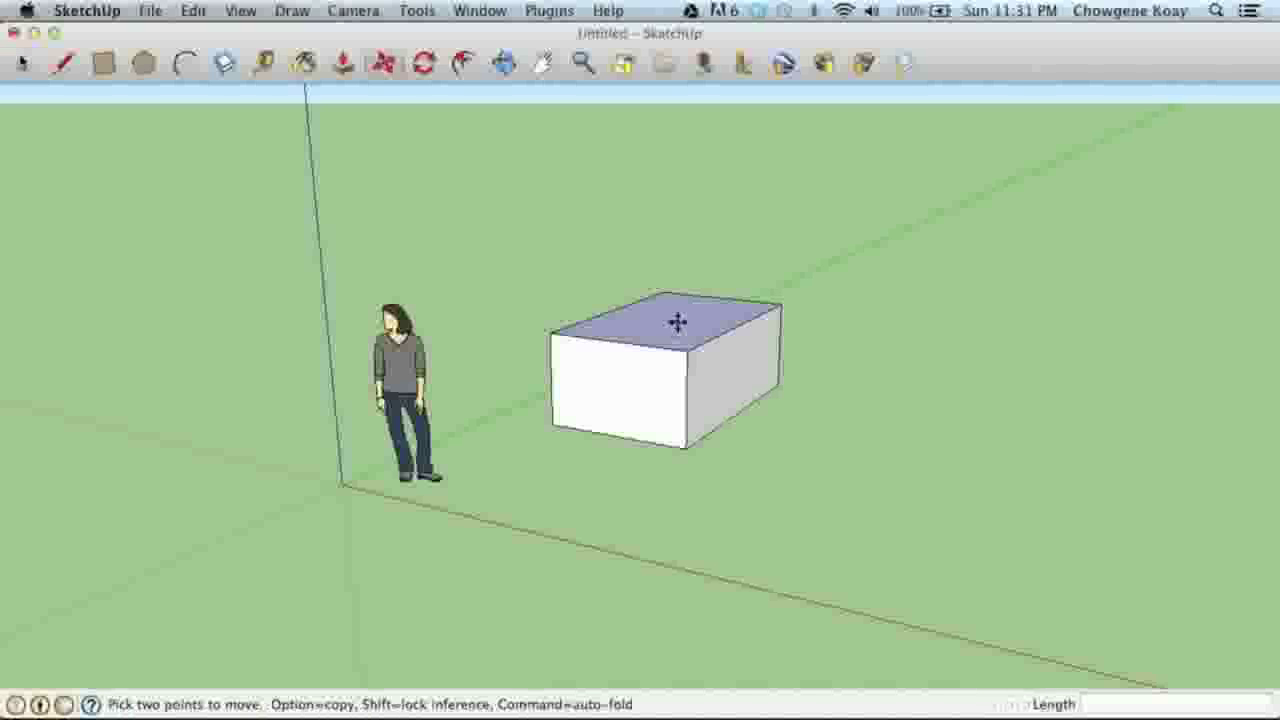
mouse_move(666, 317)
left_mouse_down()
mouse_move(660, 188)
mouse_move(671, 517)
mouse_move(652, 181)
mouse_move(668, 381)
mouse_move(649, 206)
mouse_move(664, 329)
left_mouse_up()
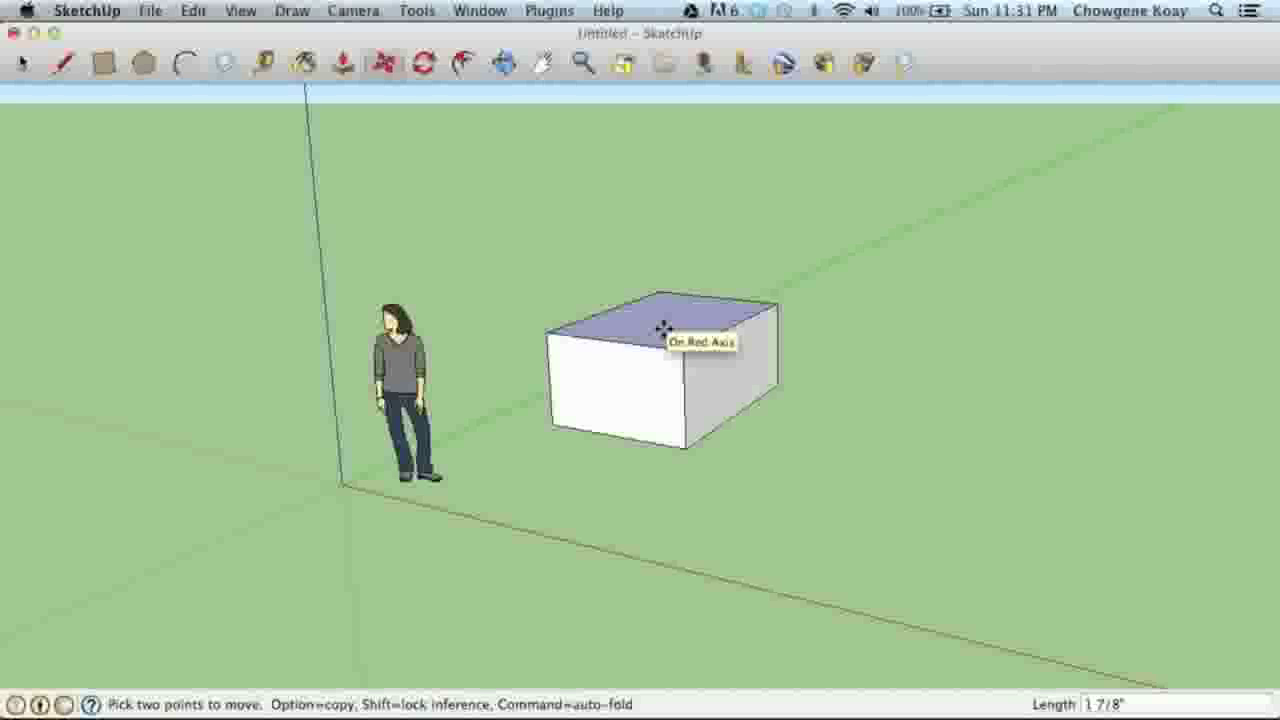
left_click_drag(664, 329, 770, 301)
left_click_drag(664, 303, 675, 395)
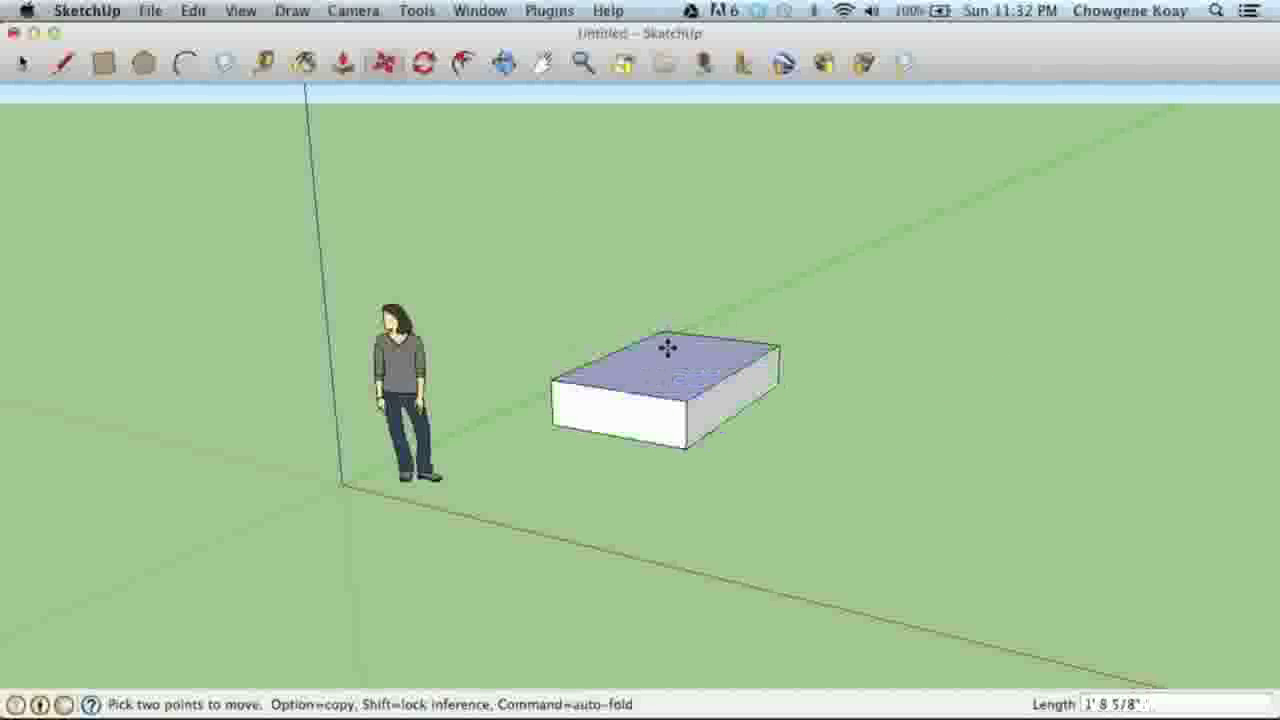
key("Escape")
- Select the entire box and try moving it from its upper front corner
key("space")
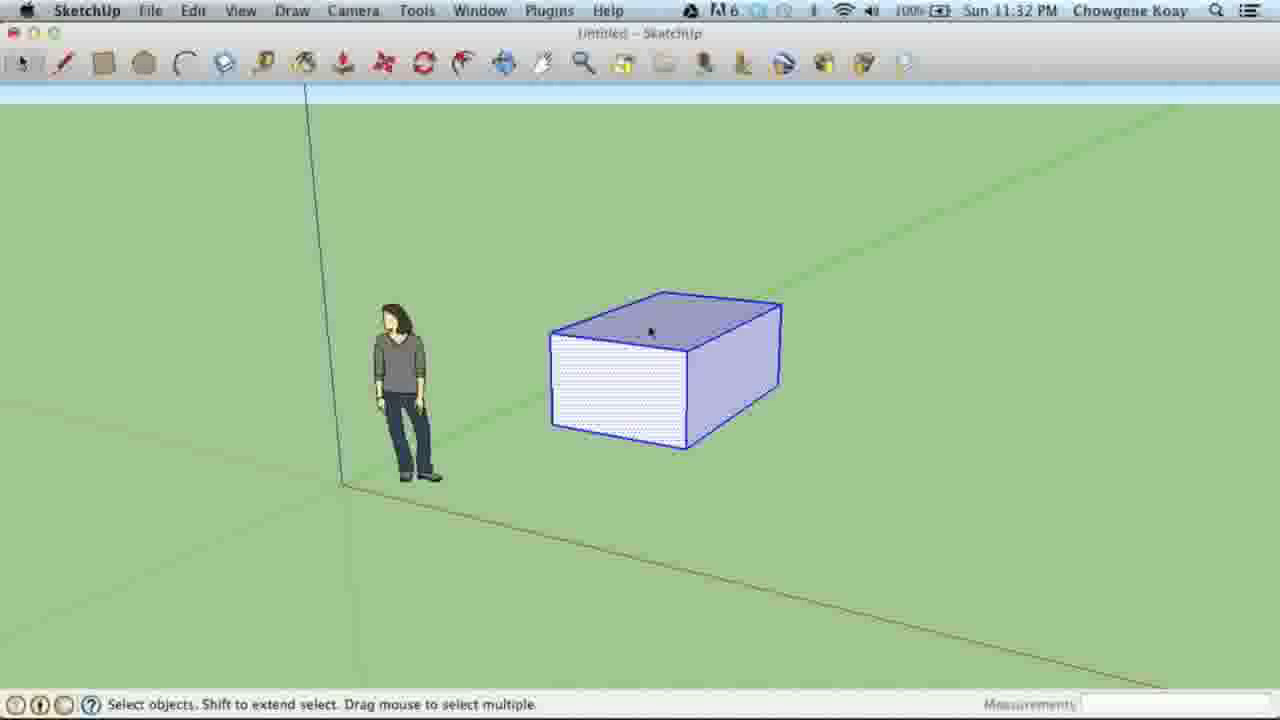
key("m")
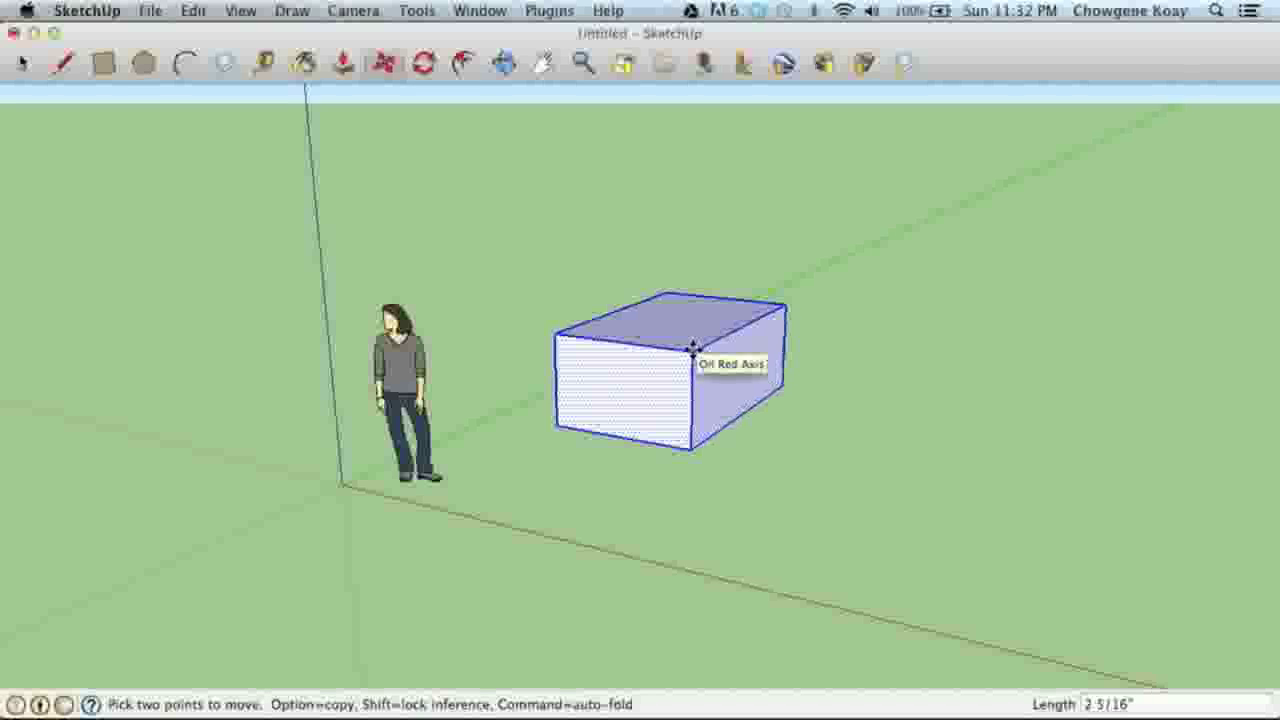
key("o")
left_click_drag(614, 366, 903, 172)
key("h")
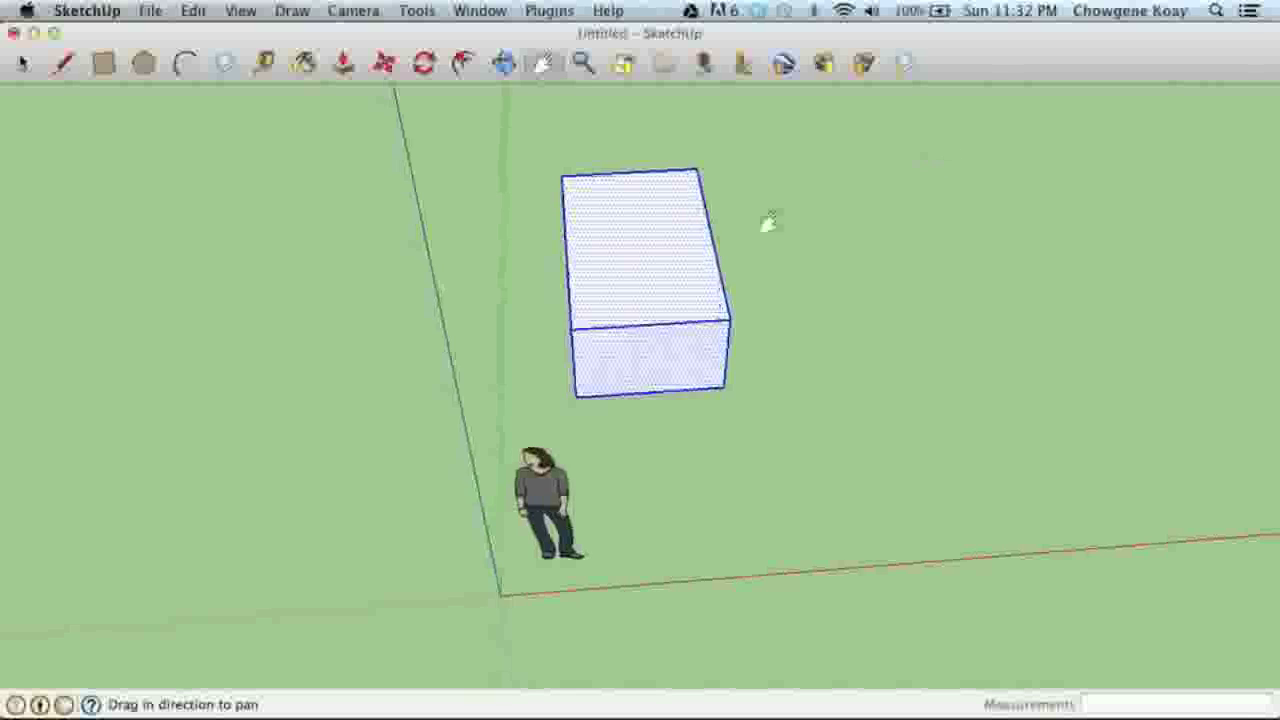
scroll(735, 283, "up", 4)
left_click_drag(735, 283, 549, 313)
middle_click_drag(549, 313, 651, 306)
key("m")
left_click(651, 306)
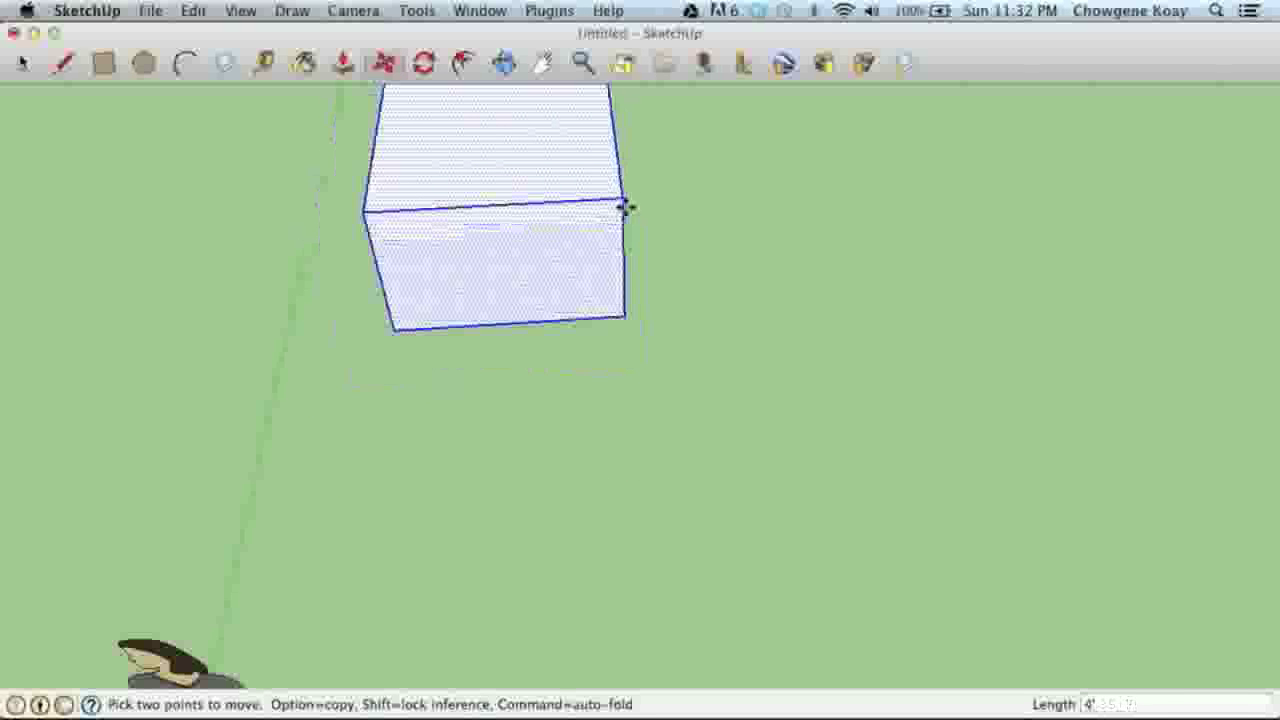
left_click(646, 343)
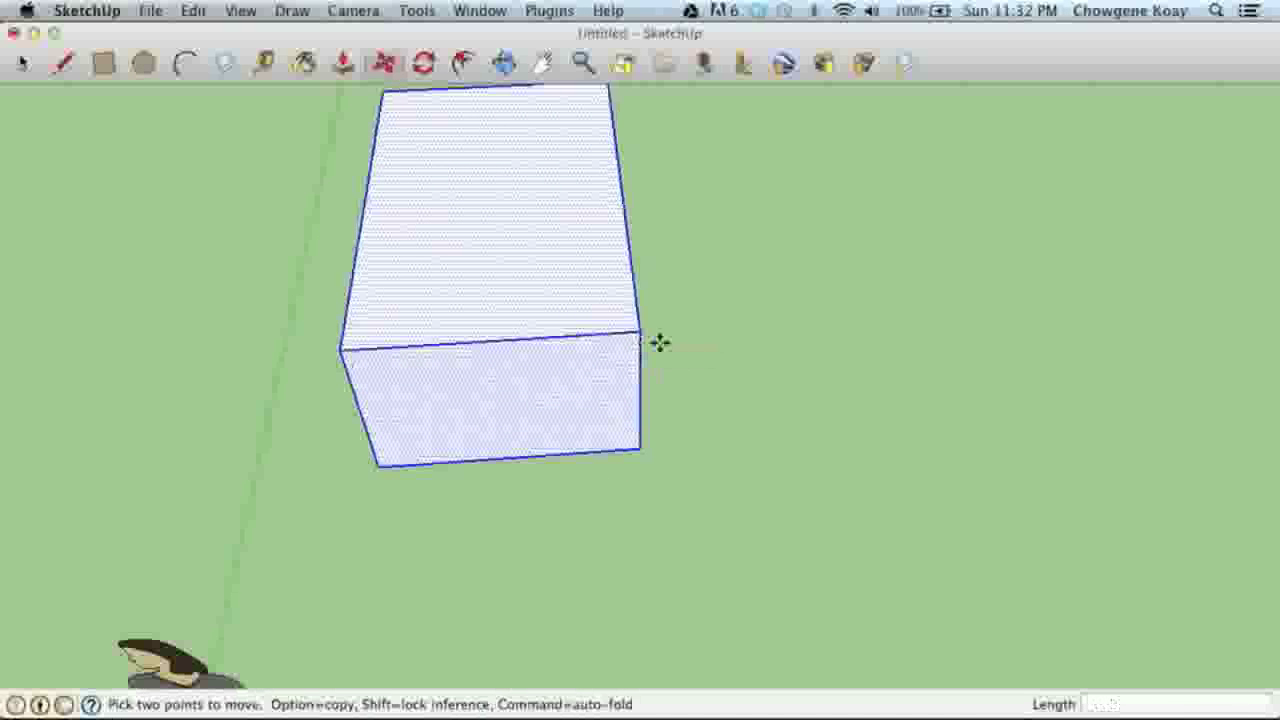
key("space")
- Copy the whole box and paste a duplicate beside it, on the side away from the figure
left_click(690, 343)
scroll(700, 345, "down", 2)
middle_click_drag(734, 346, 487, 293)
scroll(487, 293, "down", 5)
key("super+c")
key("super+v")
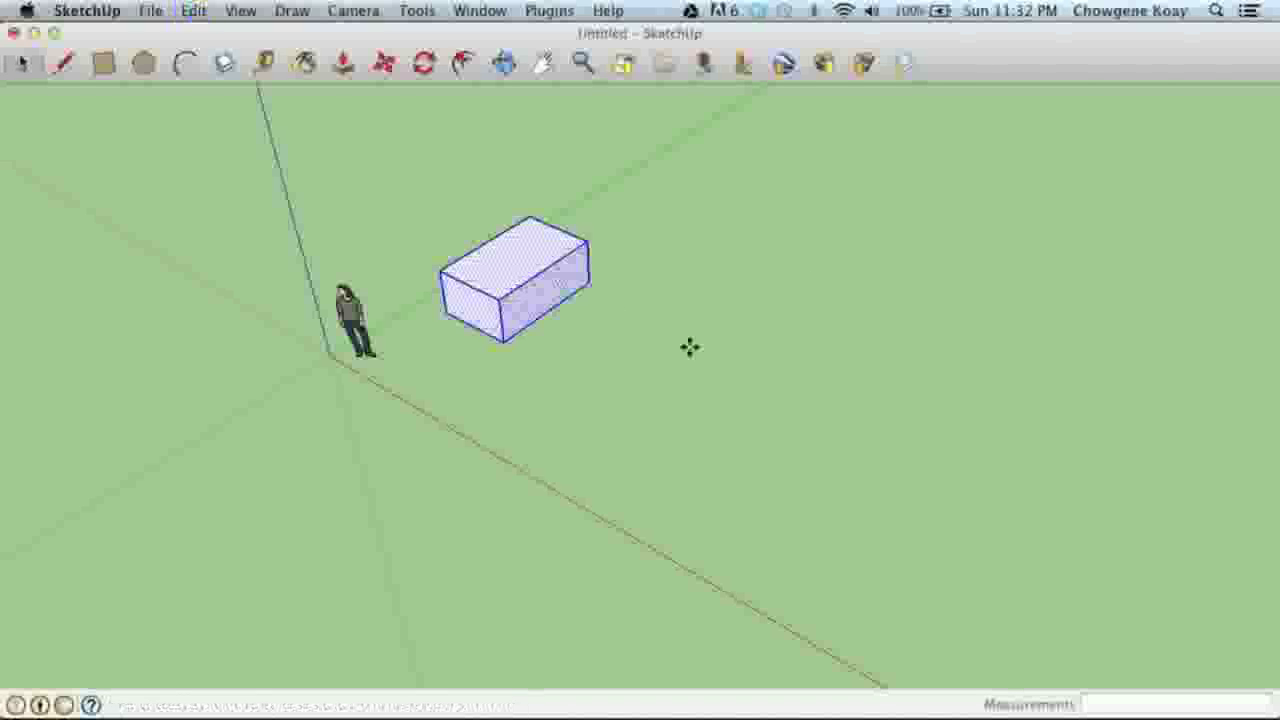
left_click(559, 378)
key("space")
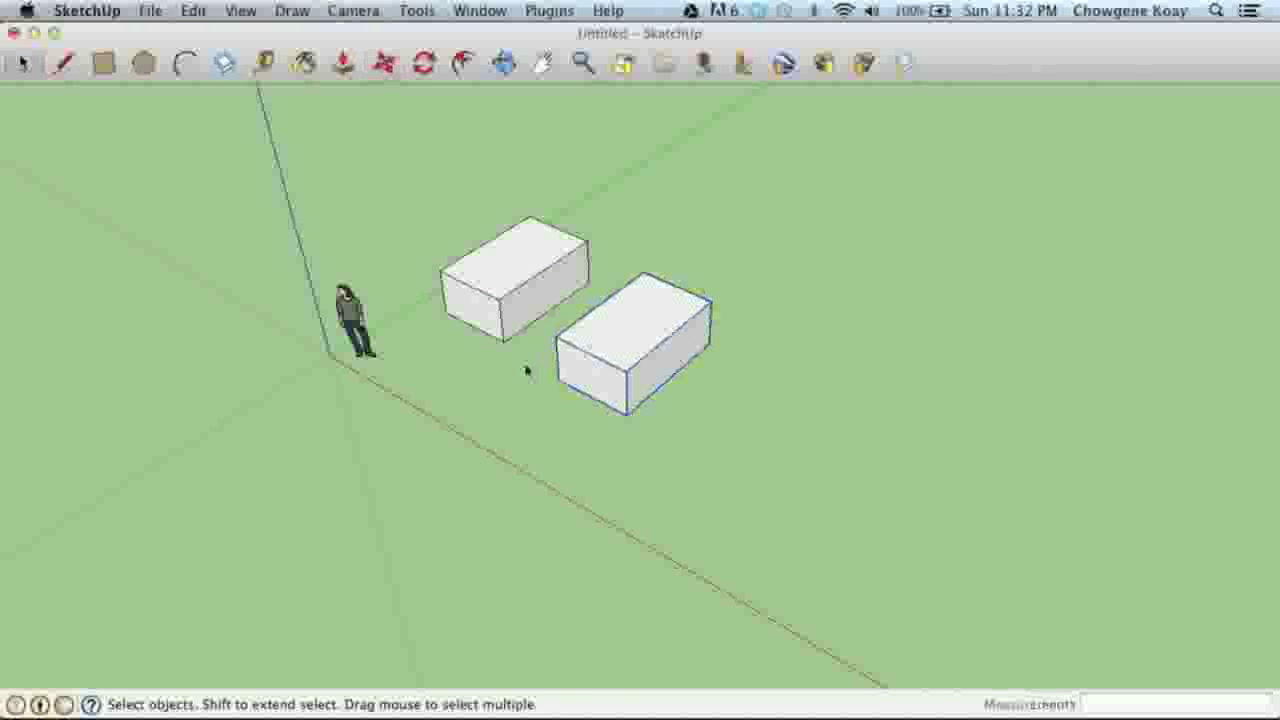
- Make the original box, the one nearest the figure, into a group
triple_click(517, 330)
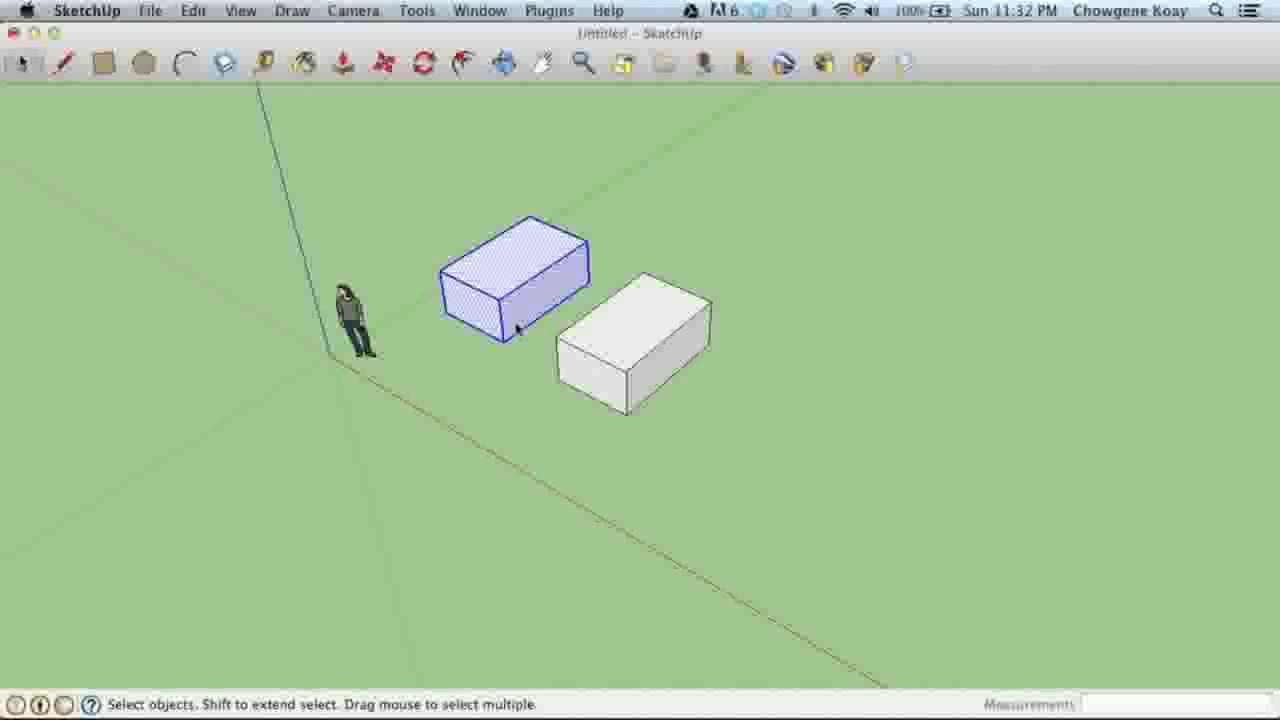
key("o")
left_click_drag(517, 330, 829, 296)
left_click_drag(531, 286, 454, 294)
key("space")
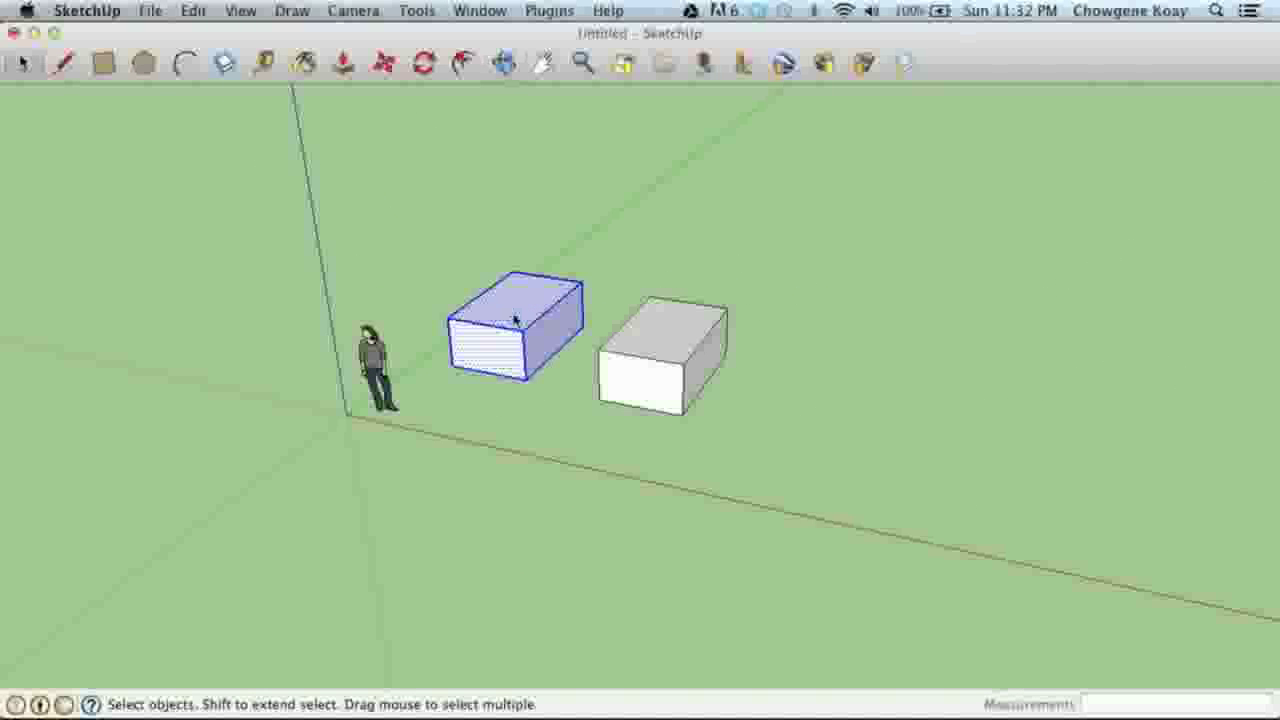
right_click(517, 318)
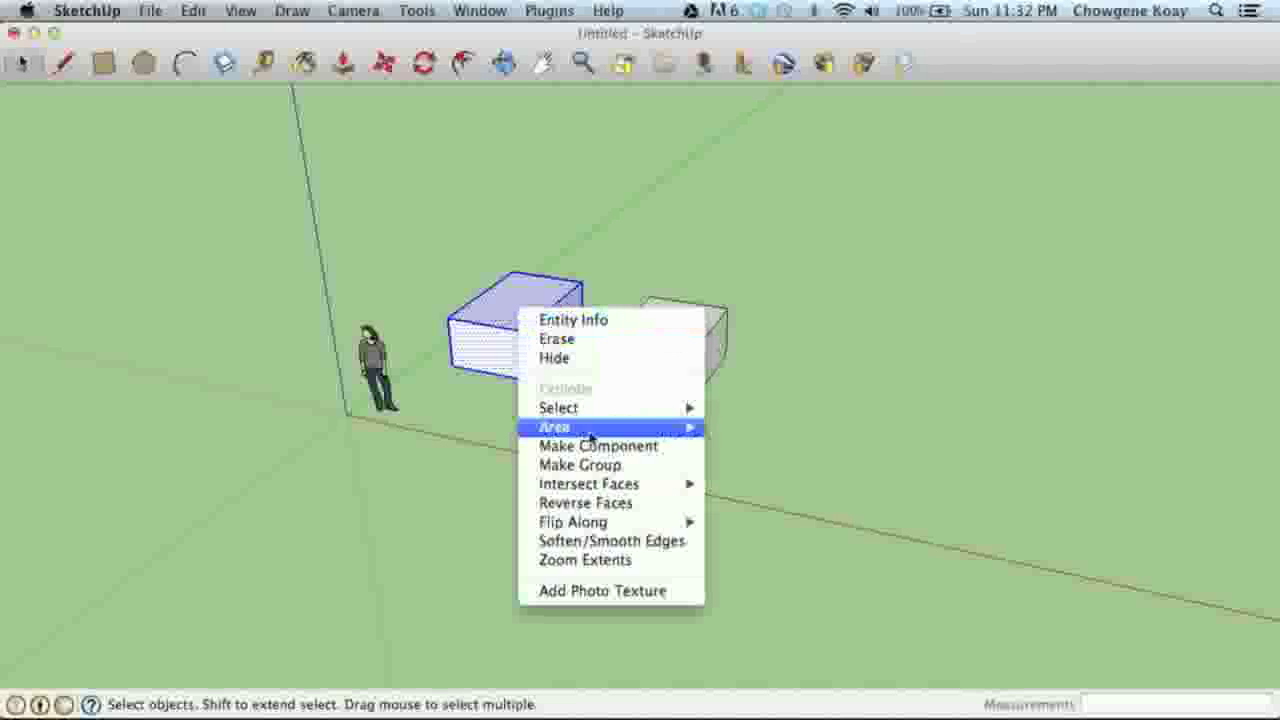
left_click(593, 466)
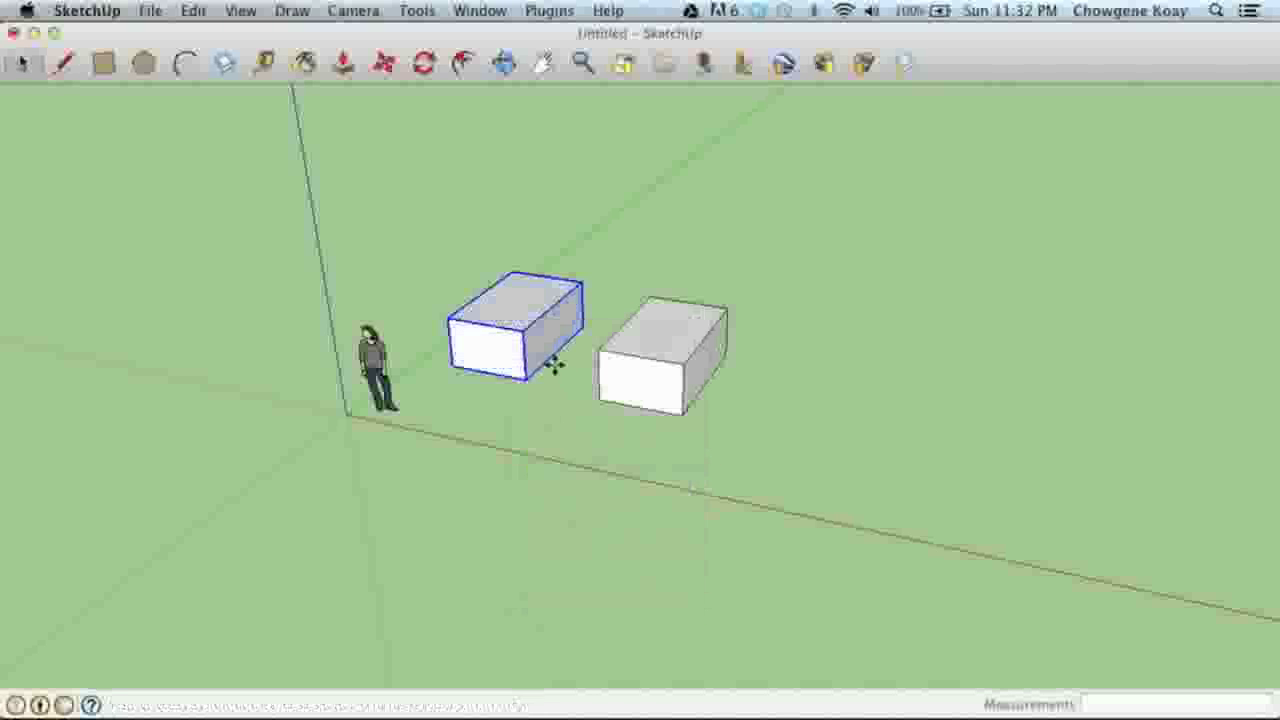
- Move the grouped box by its upper front corner and snap it flush against the duplicate's adjacent corner
key("m")
left_click(520, 331)
left_click(601, 352)
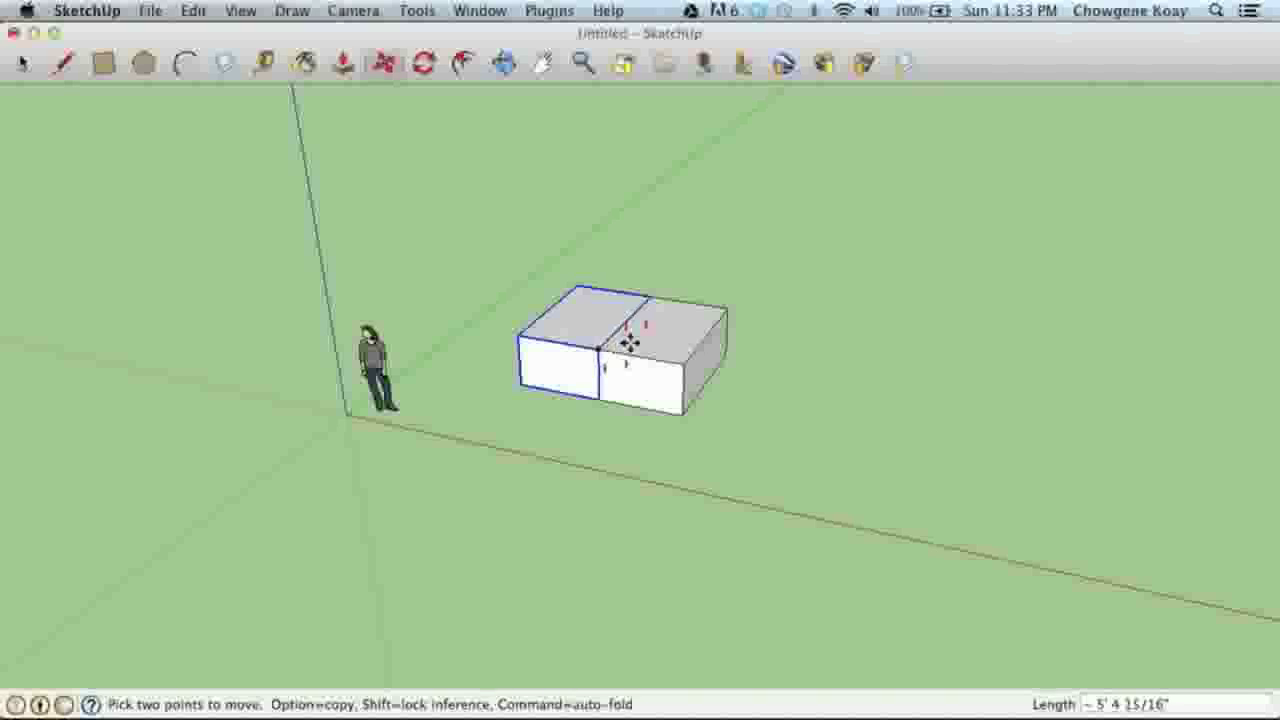
key("space")
left_click(547, 447)
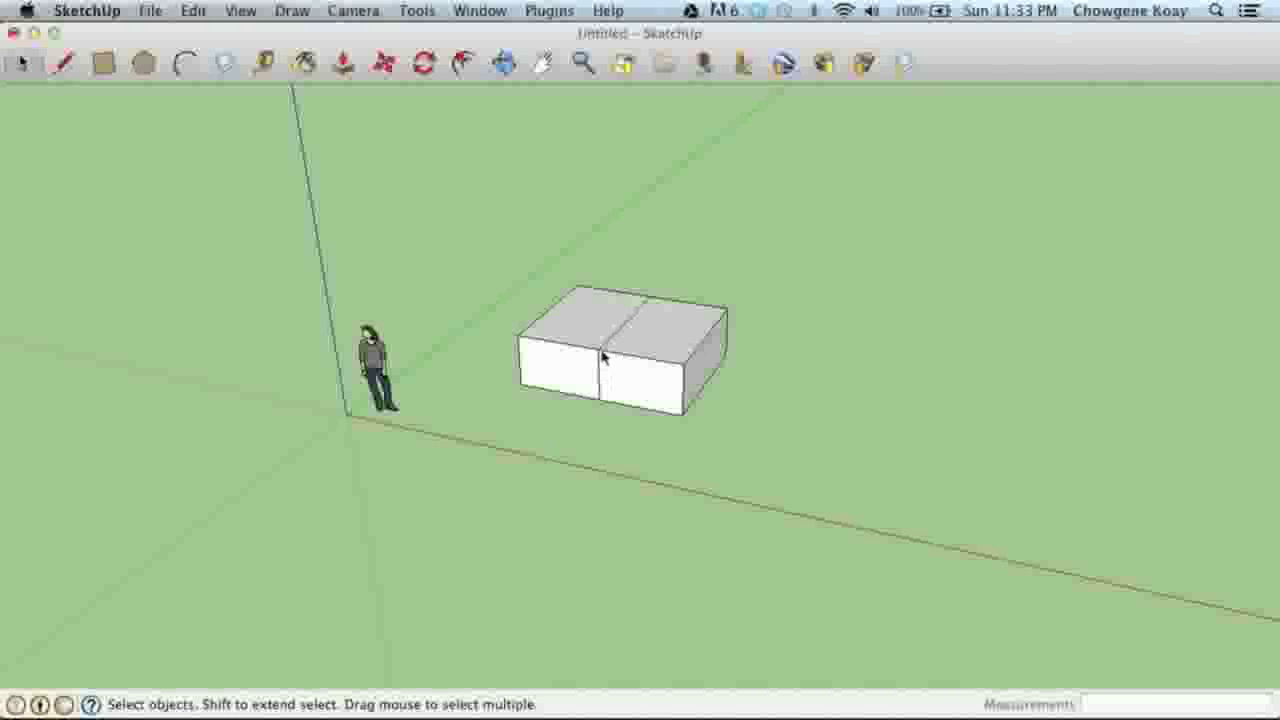
- Open and close the group for editing, and pull the grouped box away from the ungrouped one and snap it back
double_click(585, 350)
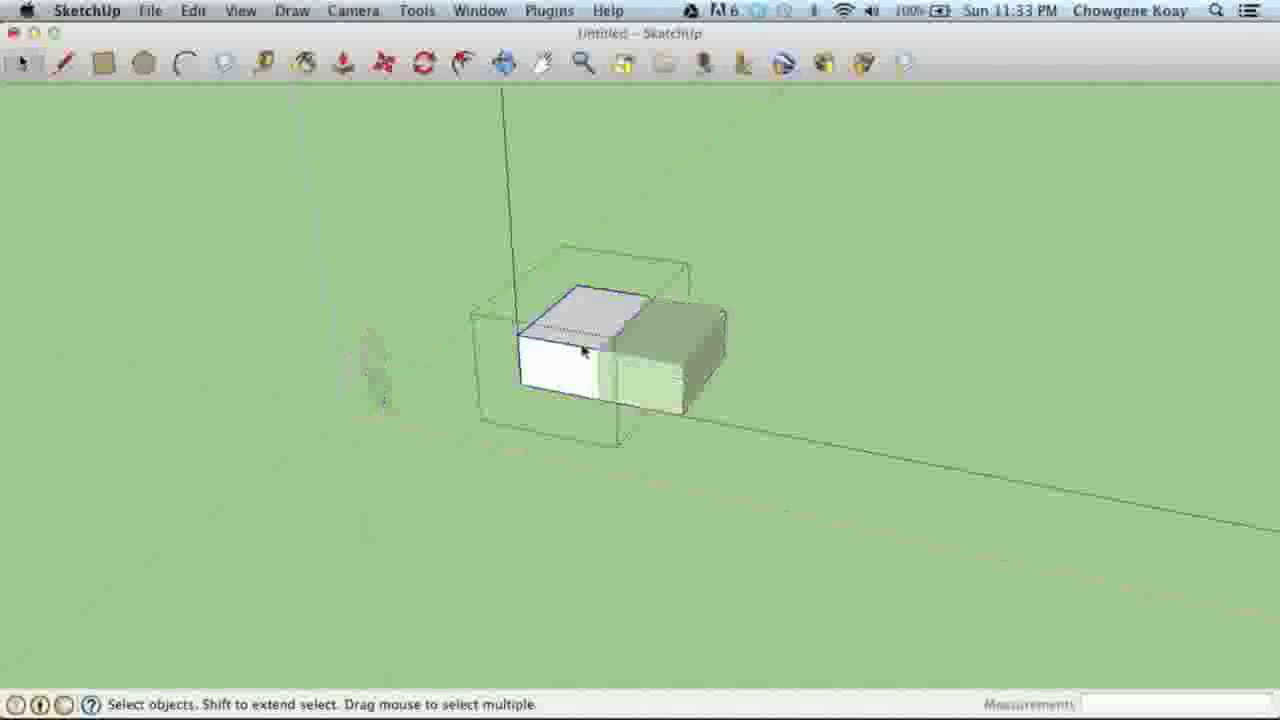
left_click(501, 476)
left_click(562, 361)
key("m")
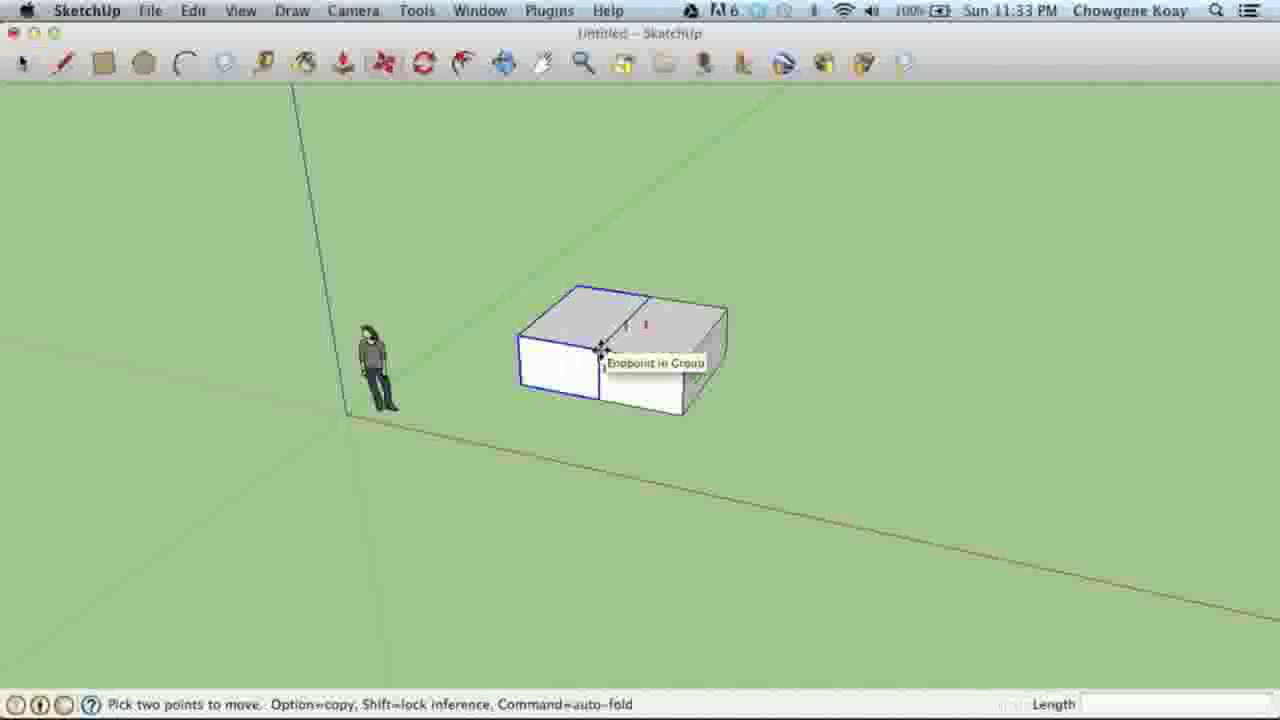
left_click(600, 348)
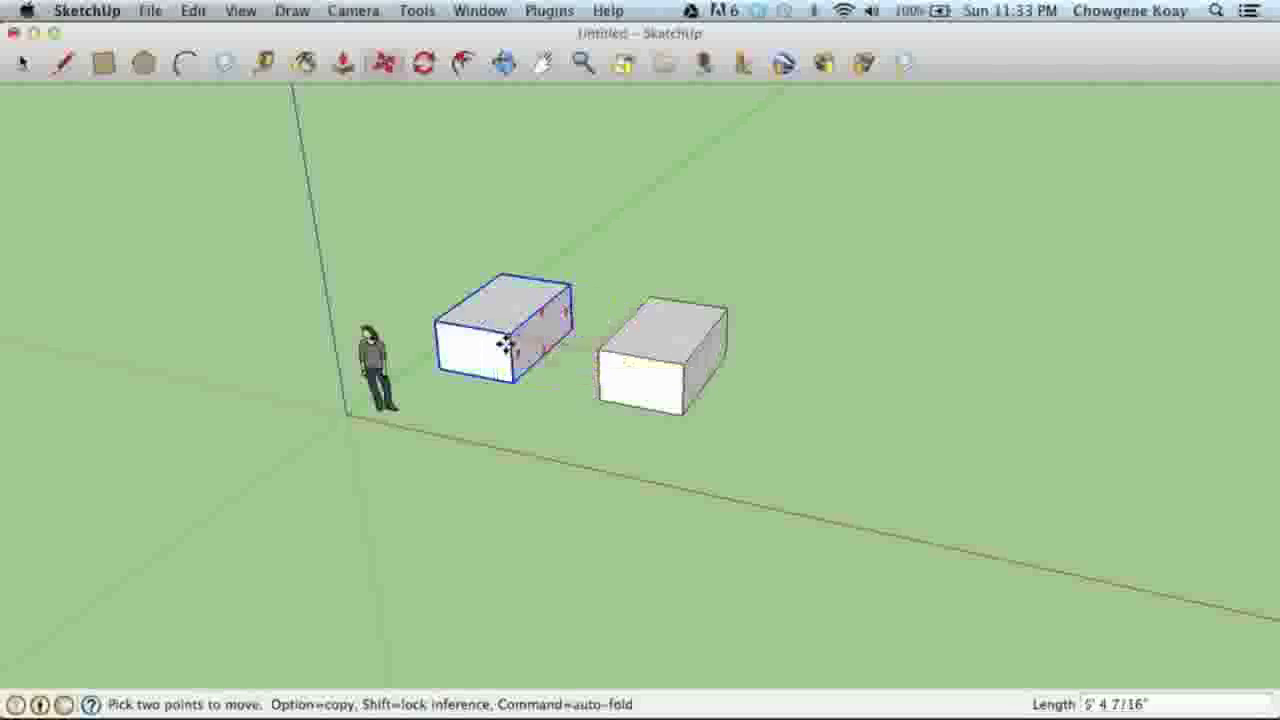
left_click(600, 349)
key("space")
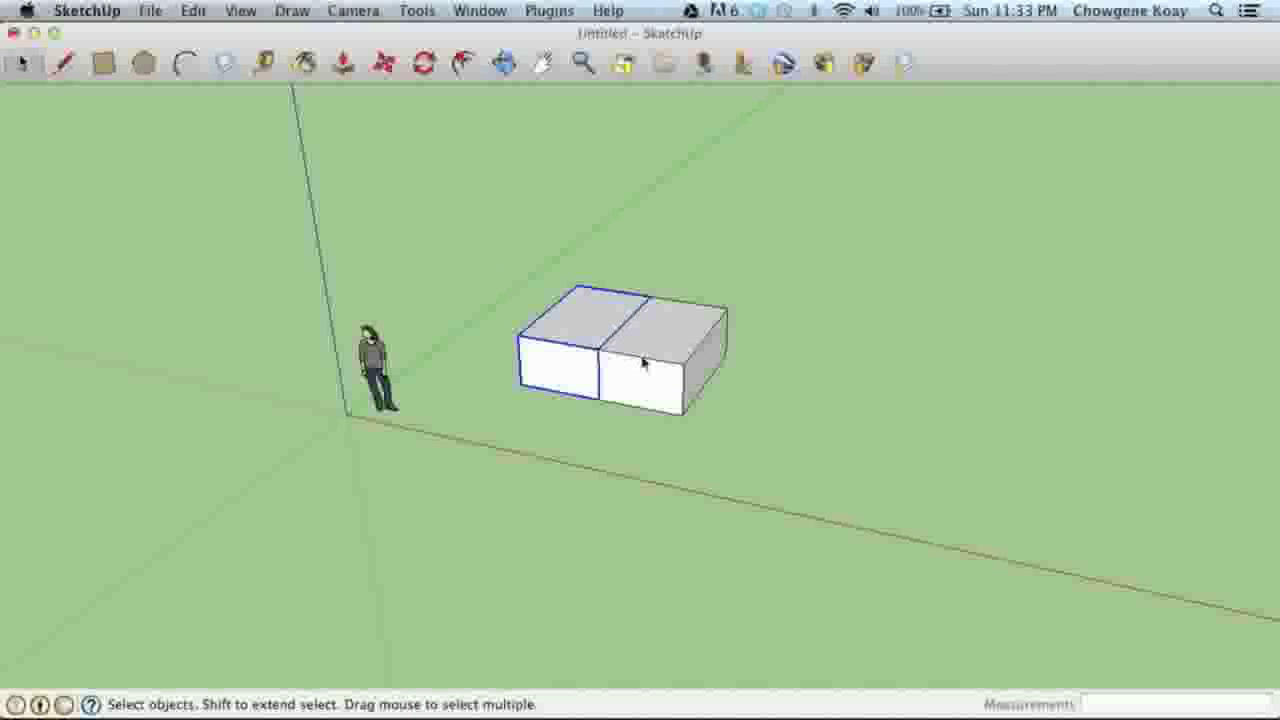
- Duplicate the ungrouped box and move the new copy so it sits flush against that box's free side
left_click(667, 358)
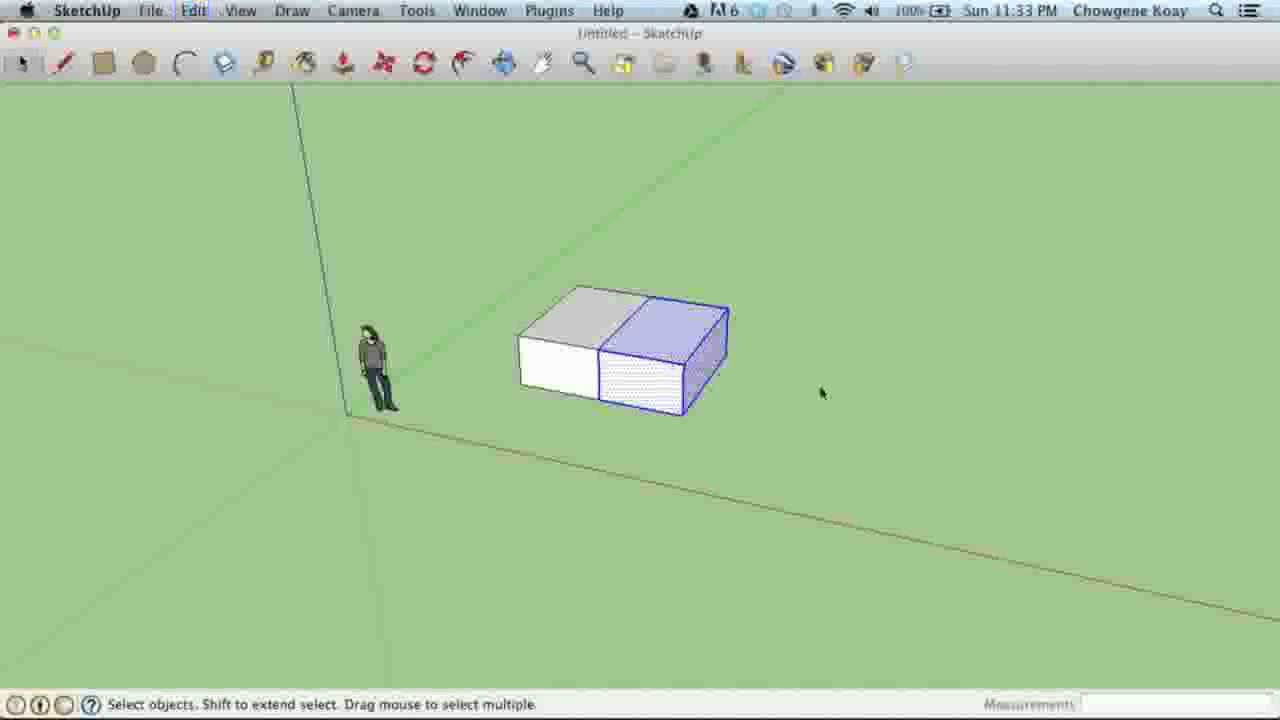
key("super+v")
left_click(826, 352)
left_click(818, 352)
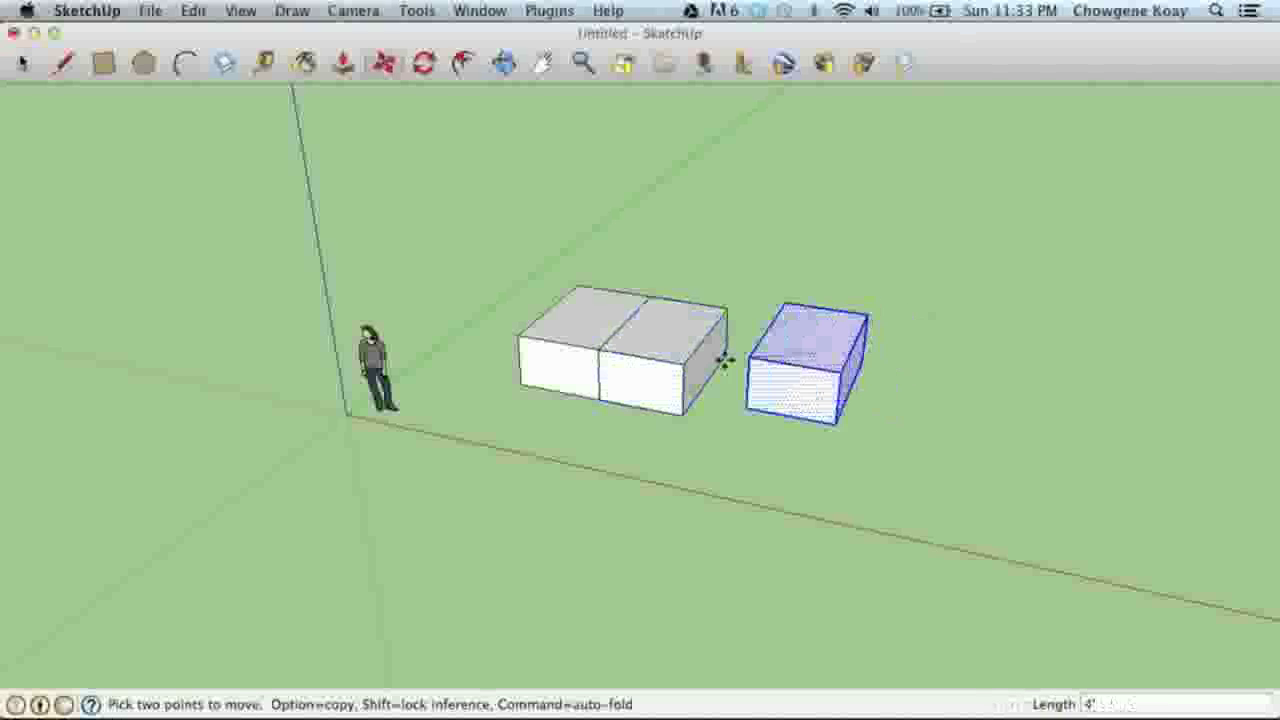
left_click(689, 362)
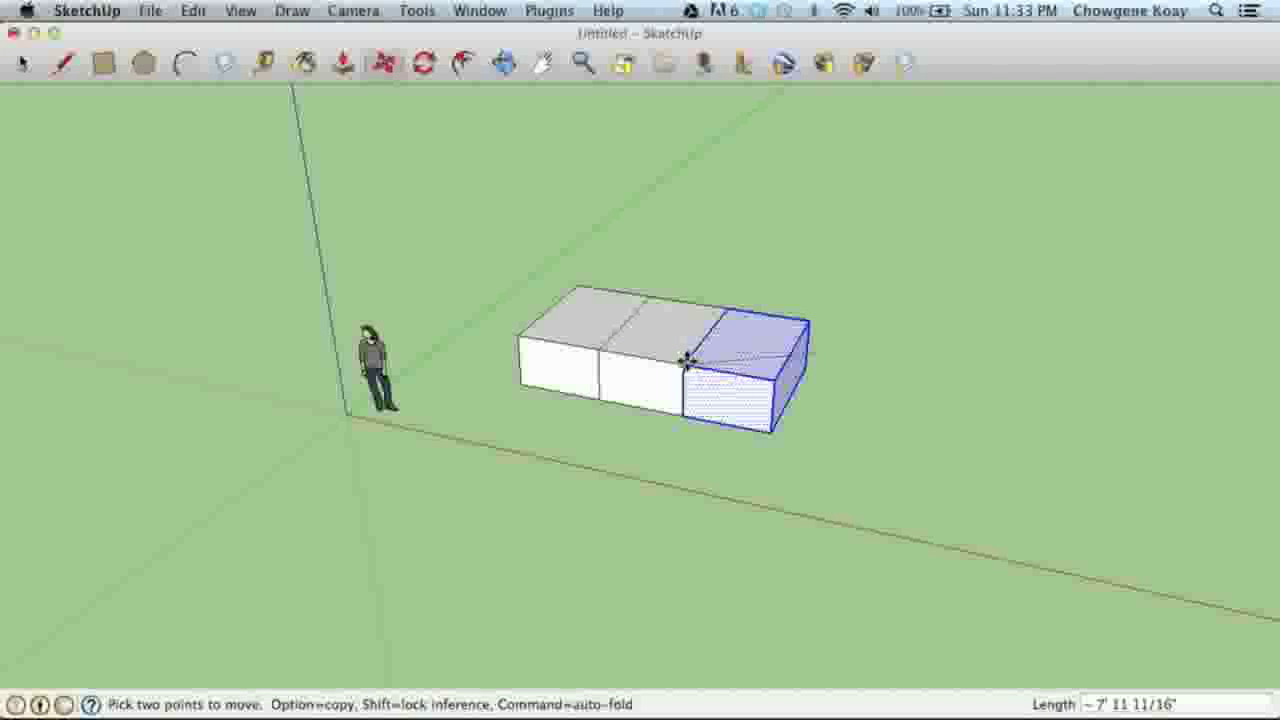
key("space")
left_click(778, 470)
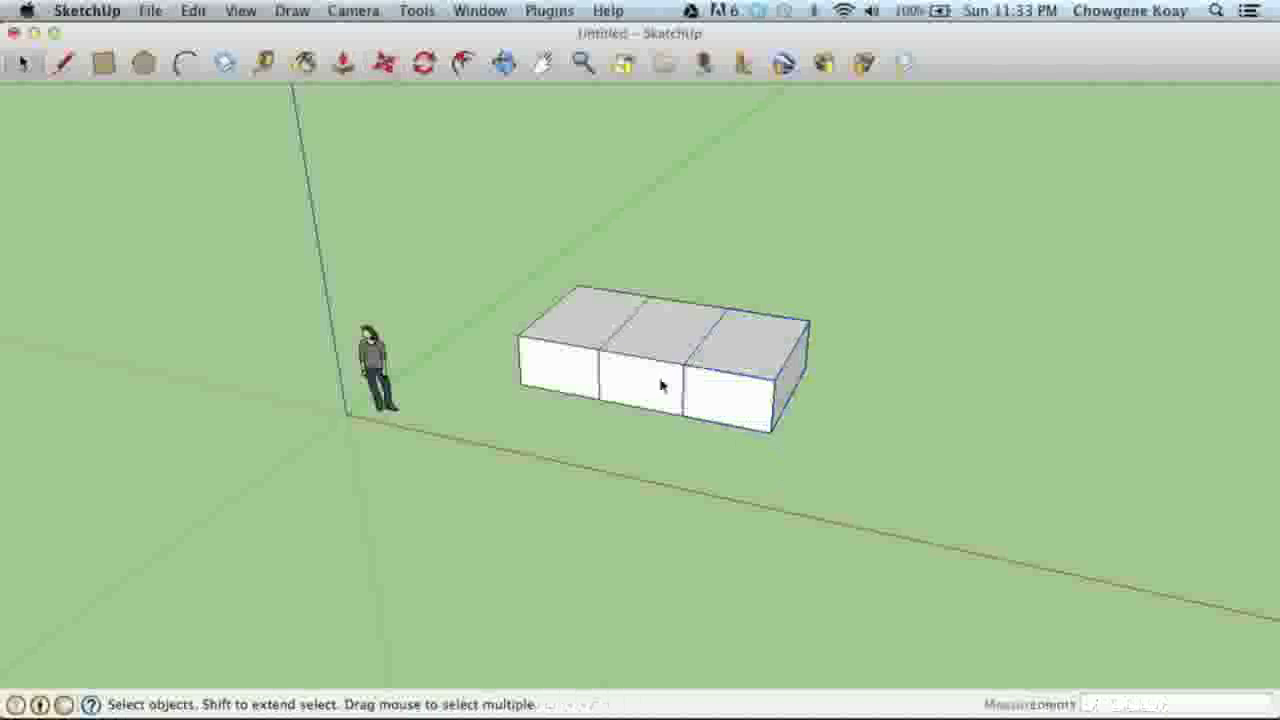
- Select the two ungrouped adjoining boxes to inspect how their geometry selects, and clear the selection
left_click(658, 383)
left_click(718, 373, "shift")
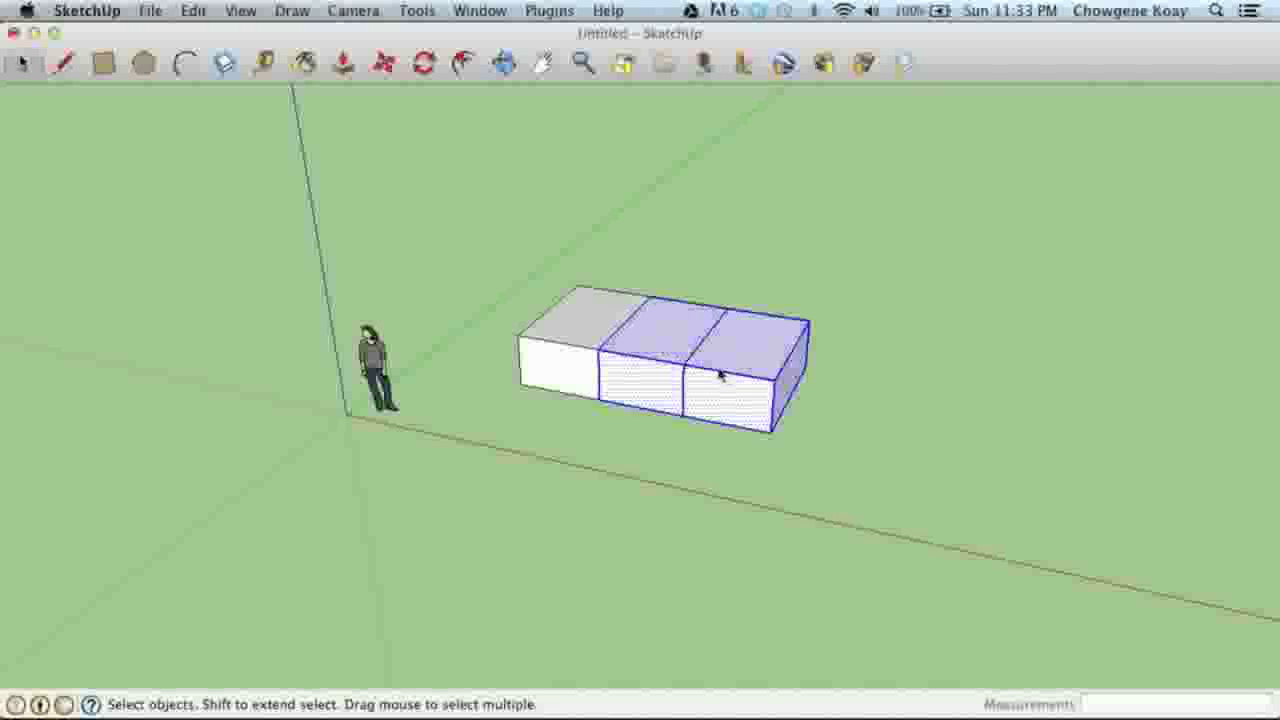
left_click(658, 448)
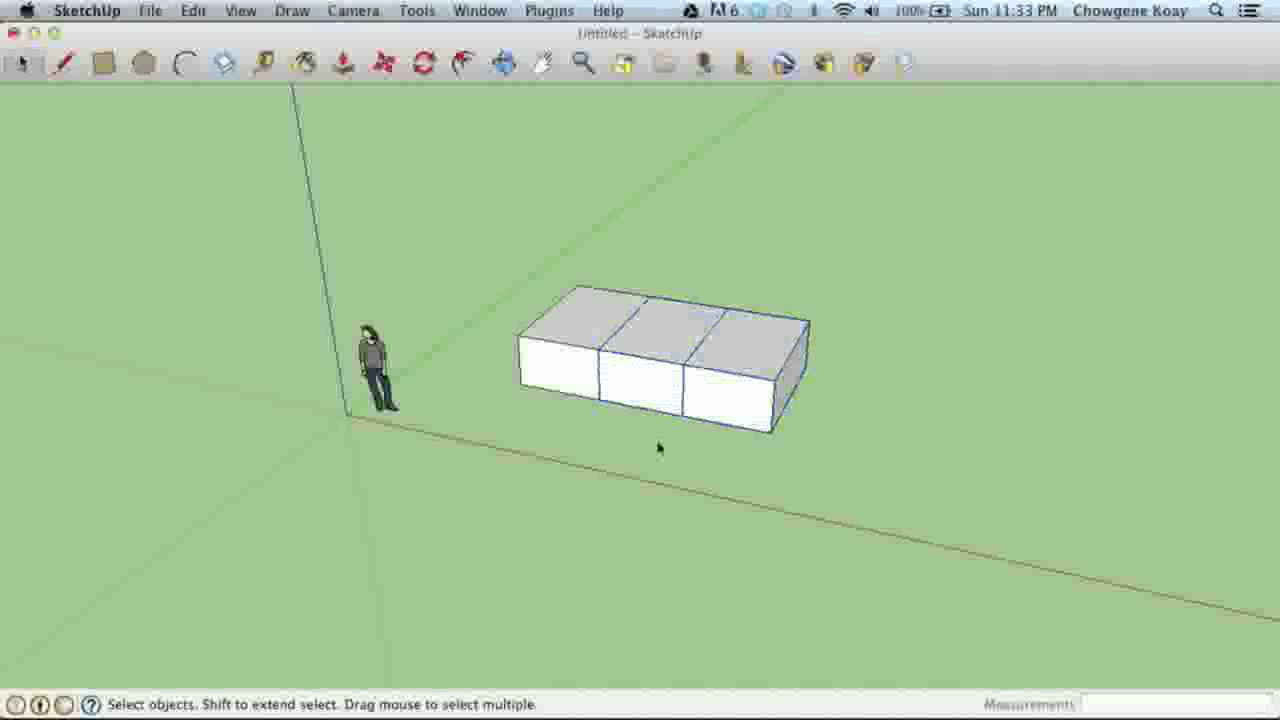
left_click(659, 387)
left_click(710, 471)
- Try to move the end ungrouped box by the upper front corner it shares with the middle box
key("o")
left_click_drag(714, 466, 716, 281)
key("space")
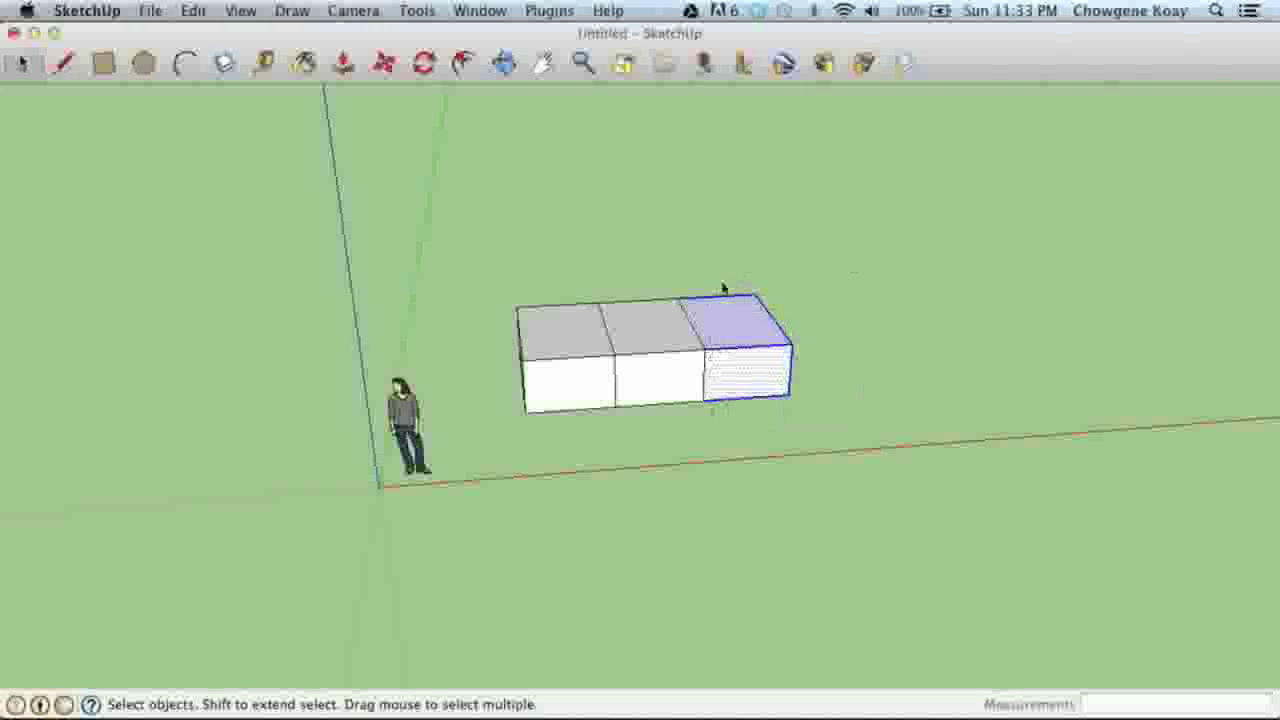
key("m")
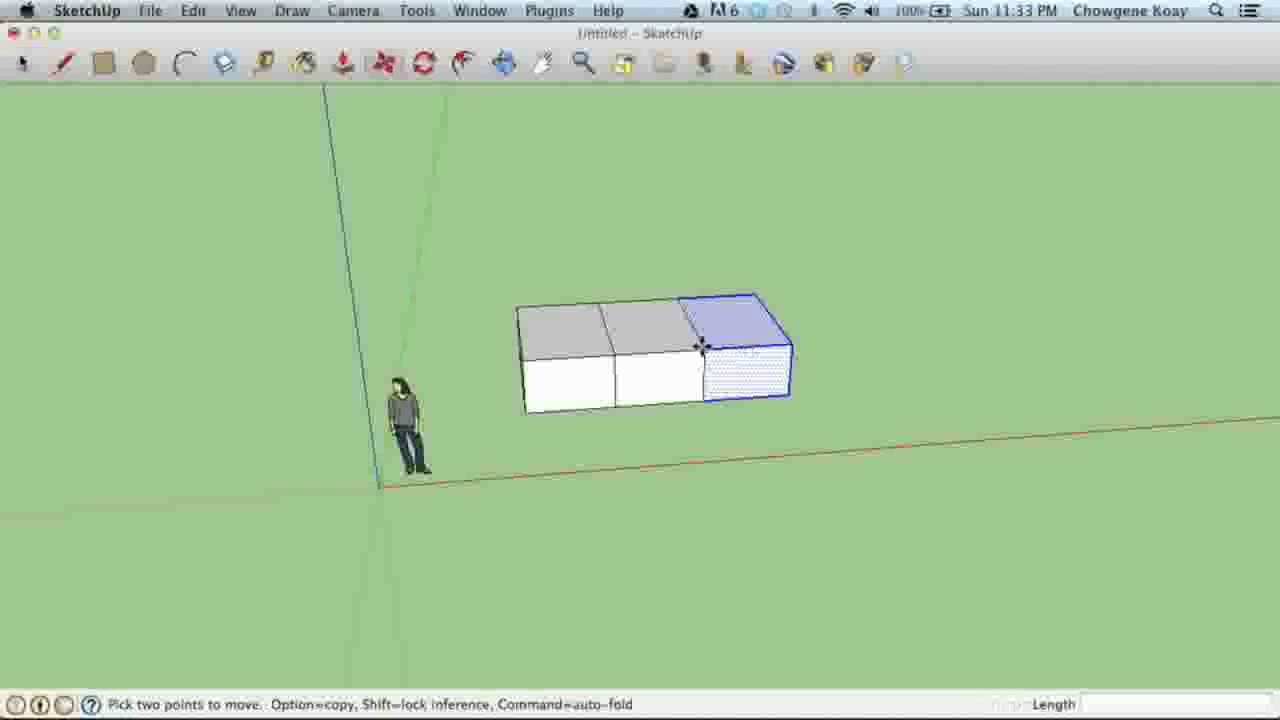
left_click(714, 355)
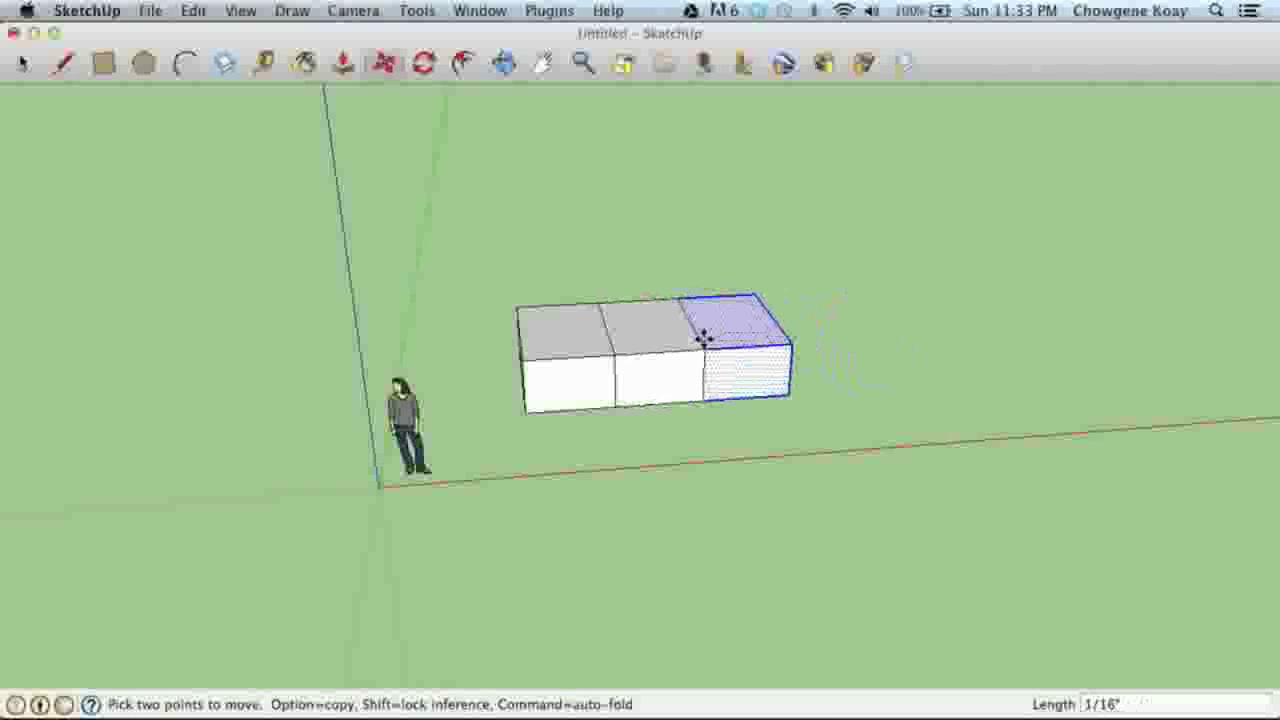
key("space")
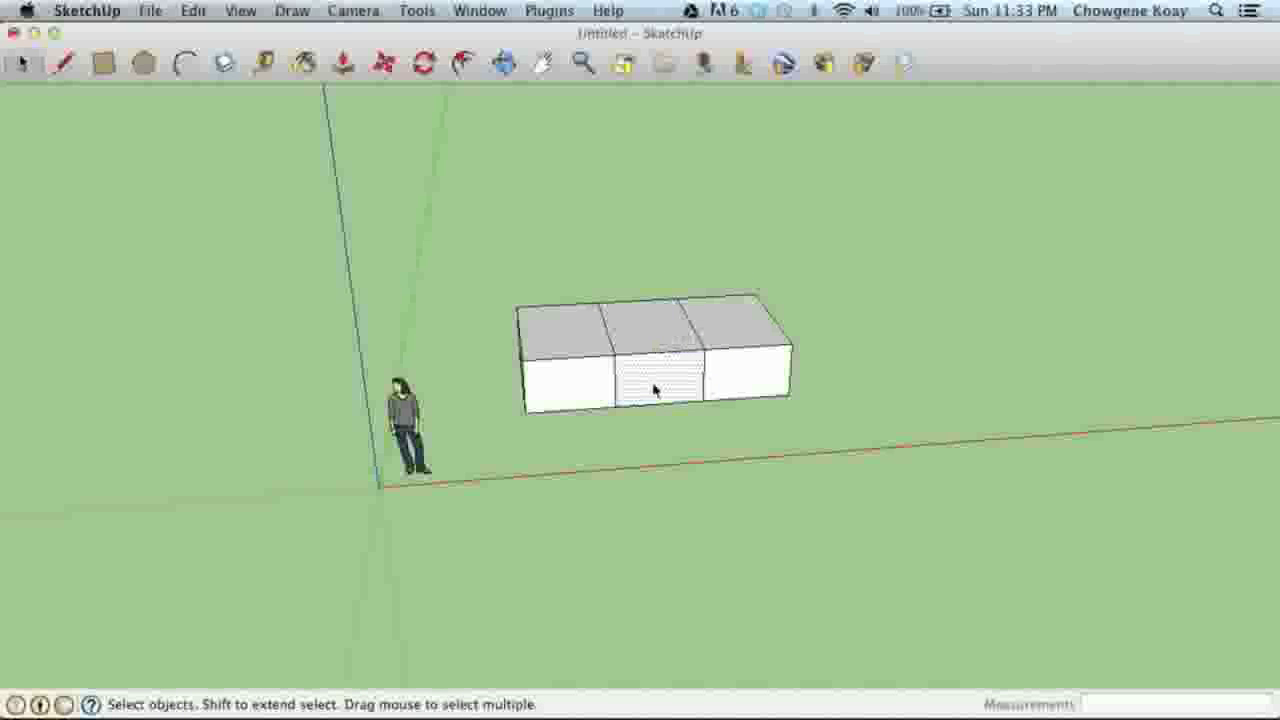
- Move the grouped box about 4' away from the two ungrouped boxes, toward the figure
left_click(555, 342)
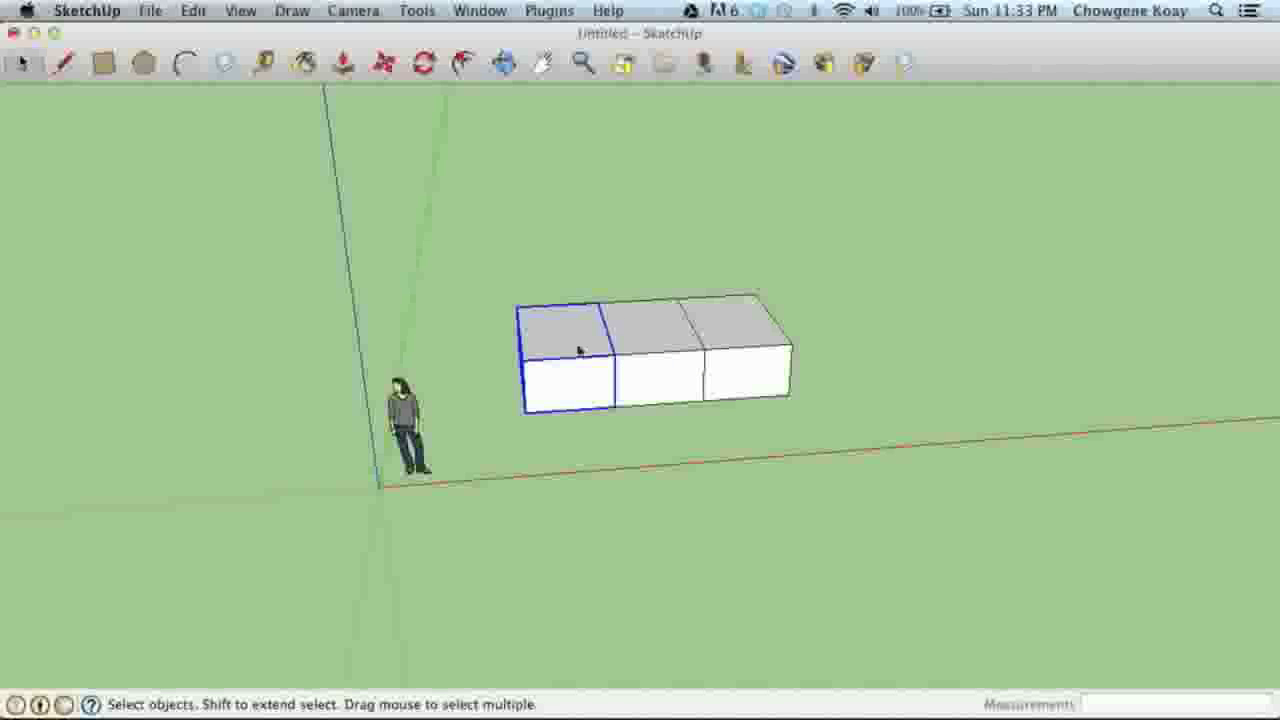
key("m")
left_click_drag(597, 358, 543, 357)
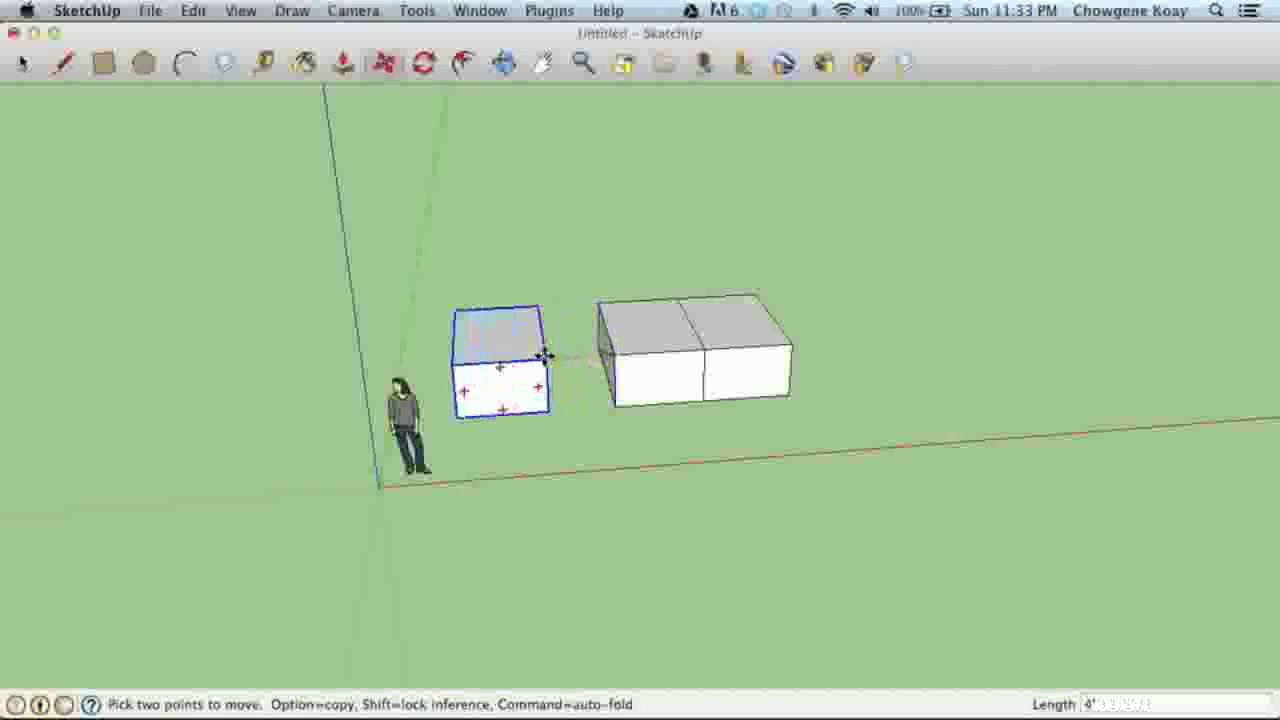
key("space")
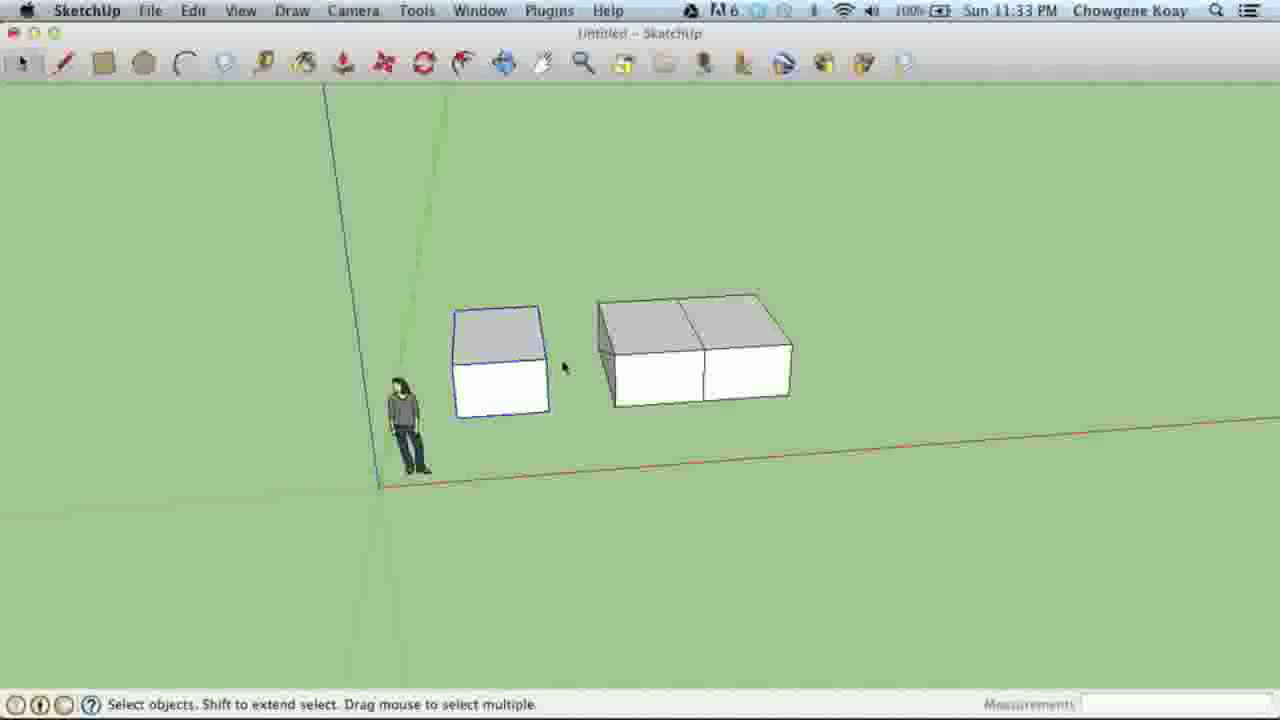
- Try rotating the grouped box with the Move tool's rotation grip on the side face toward the other boxes
key("o")
left_click_drag(574, 366, 520, 343)
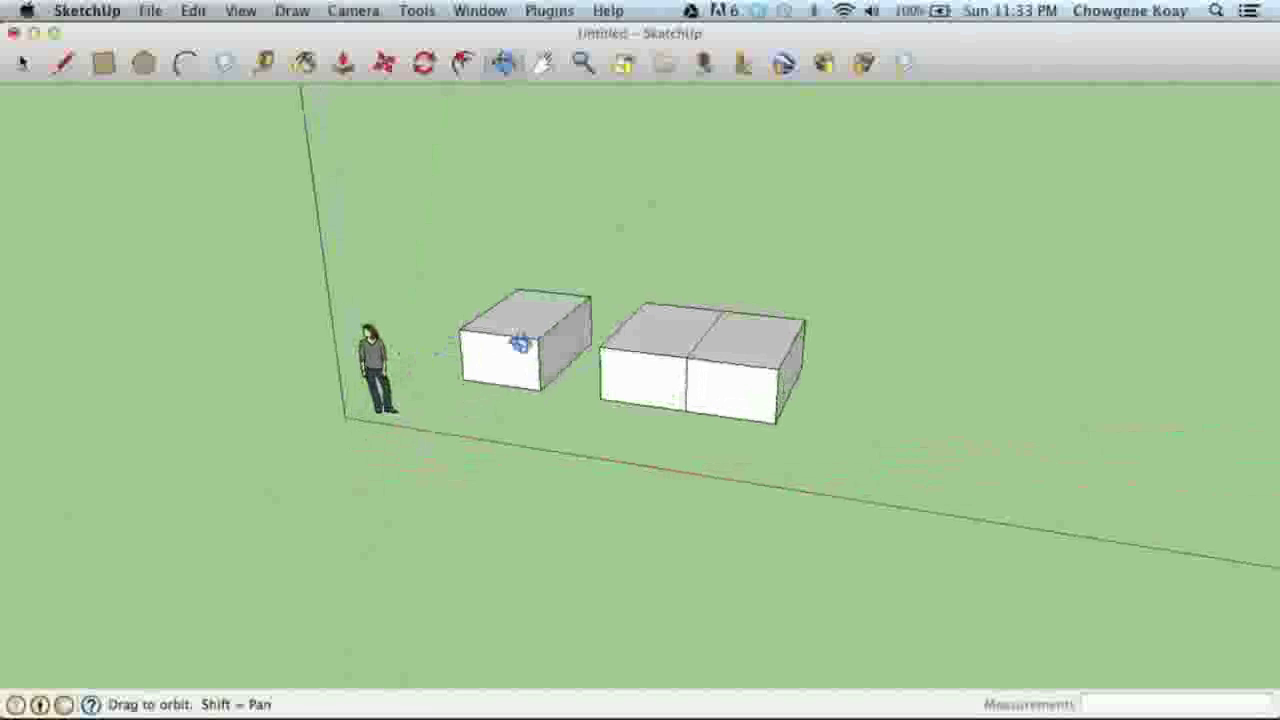
key("m")
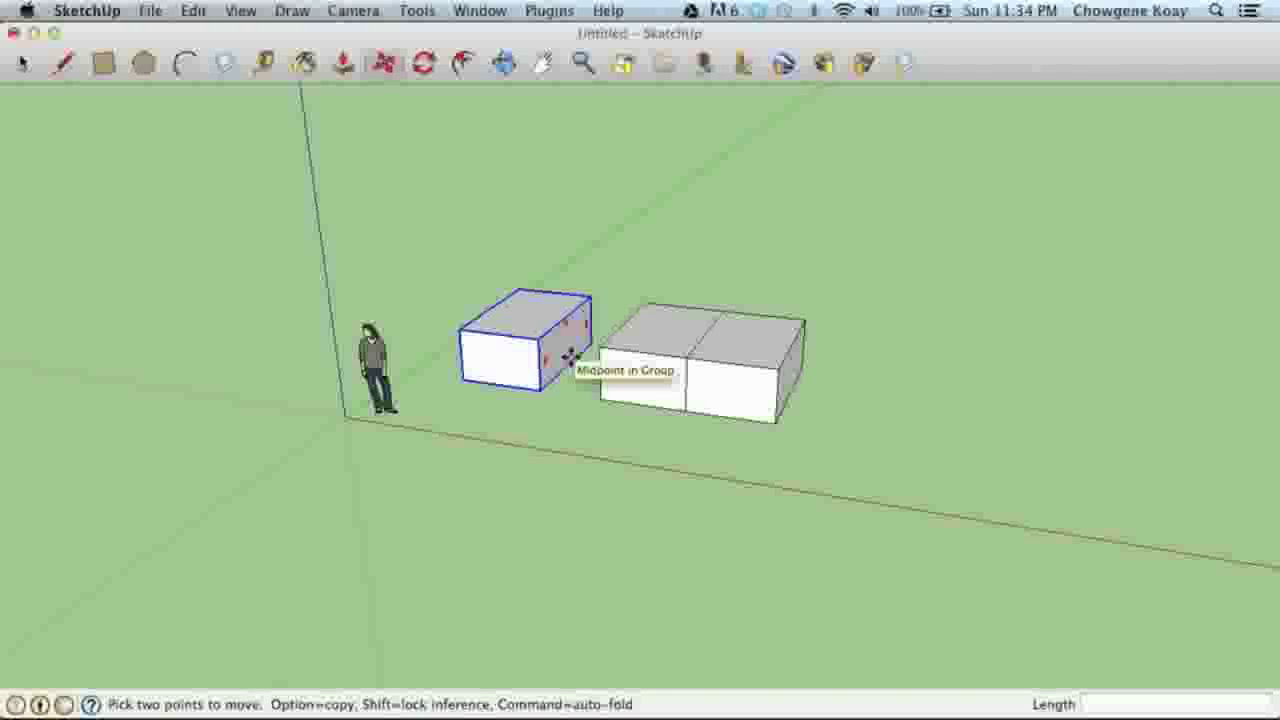
key("space")
left_click(521, 322)
key("m")
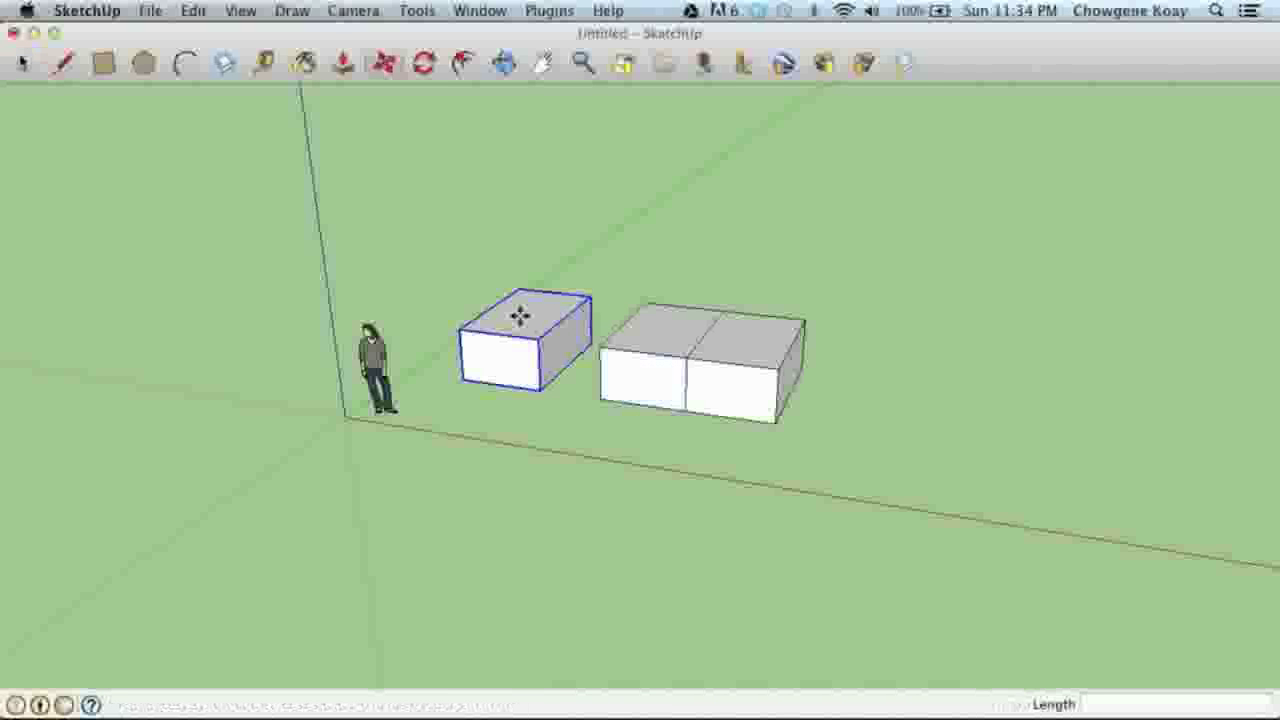
key("q")
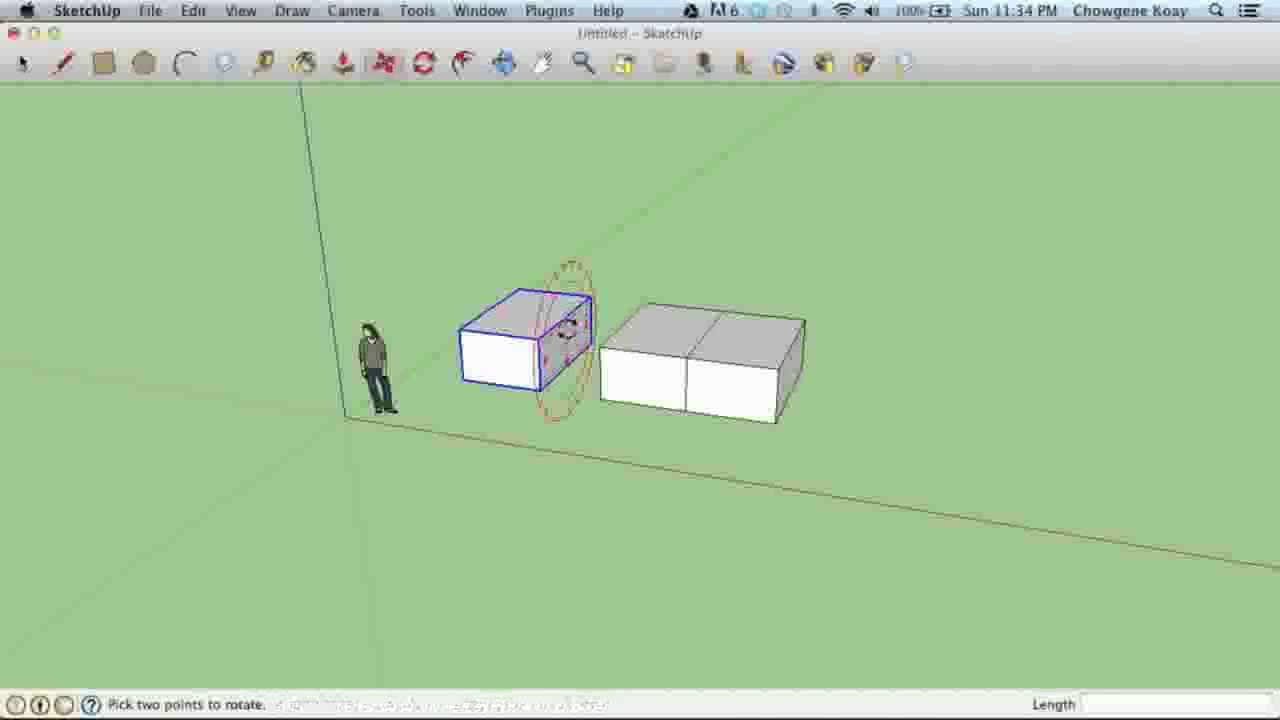
key("m")
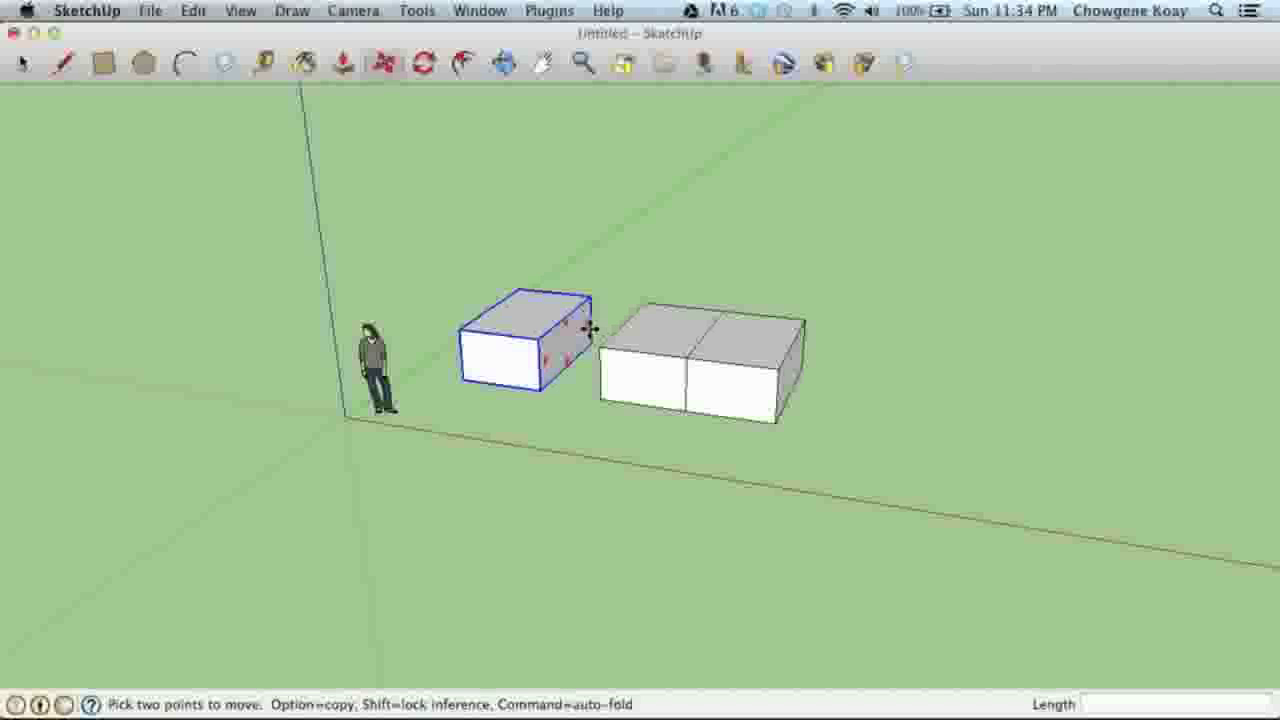
key("q")
left_click(585, 326)
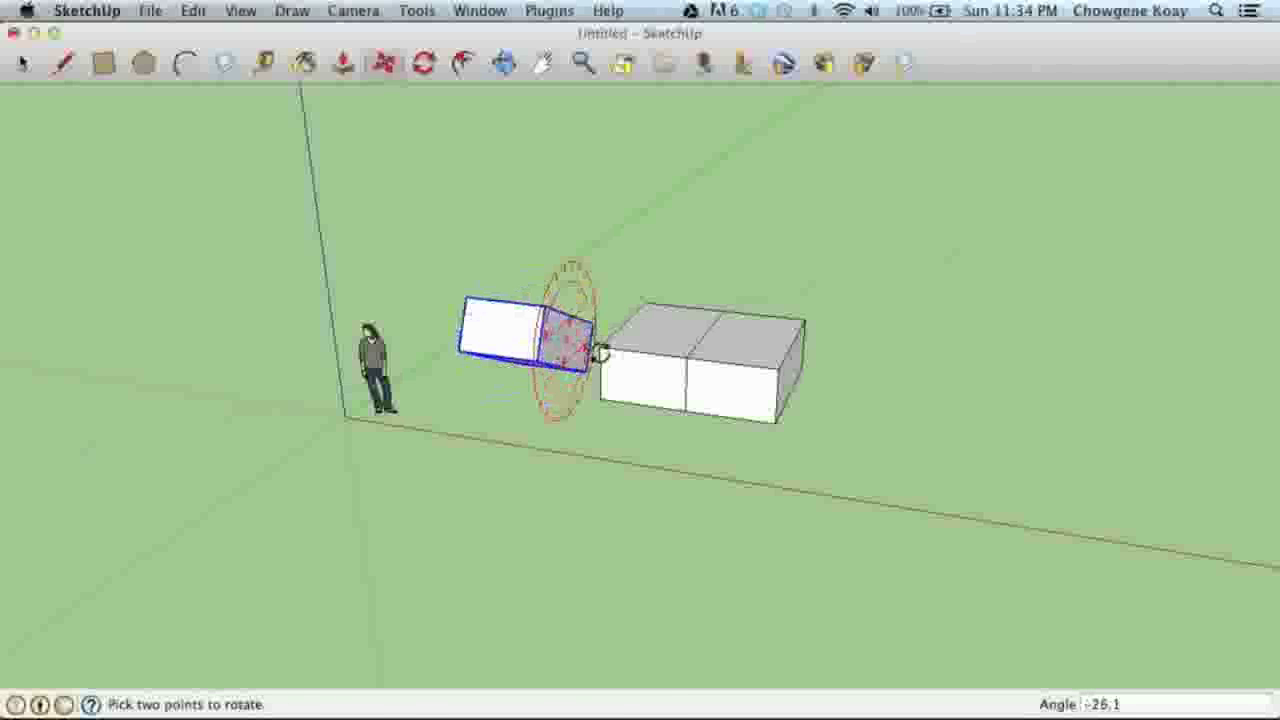
key("m")
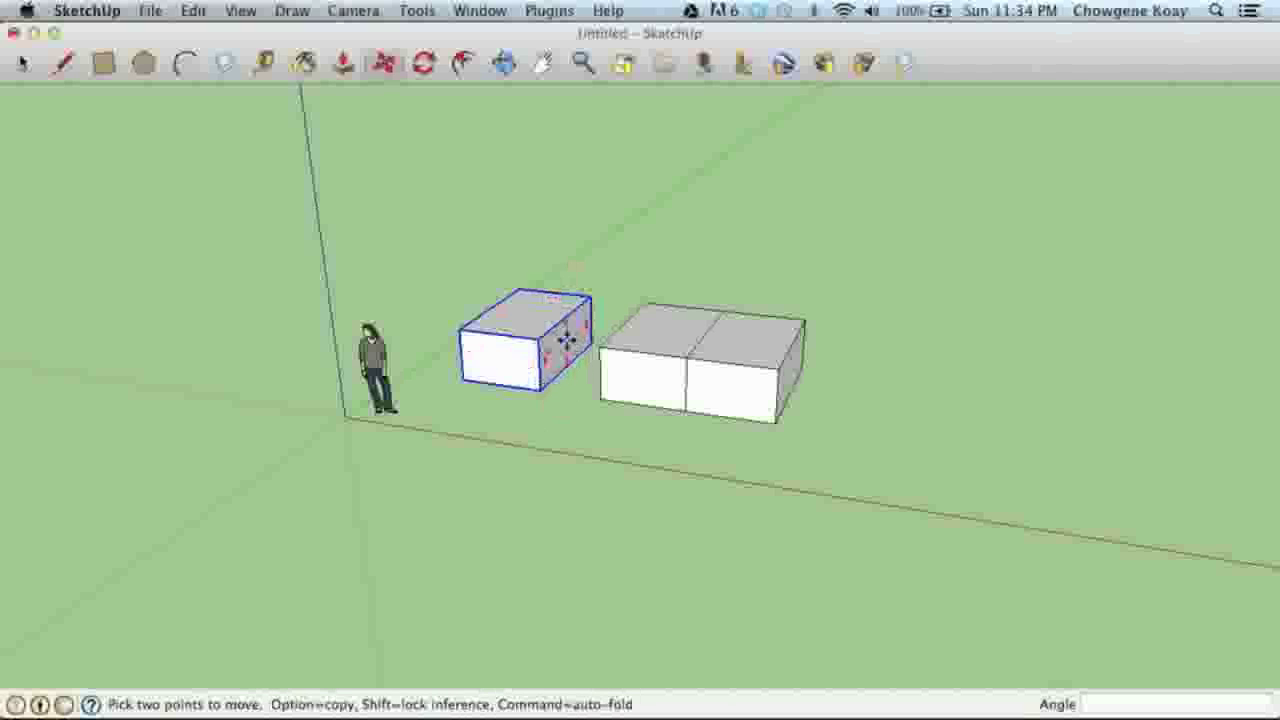
- Repeat the trial rotation from the grouped box's side face at close range, and cancel it
left_click(584, 332)
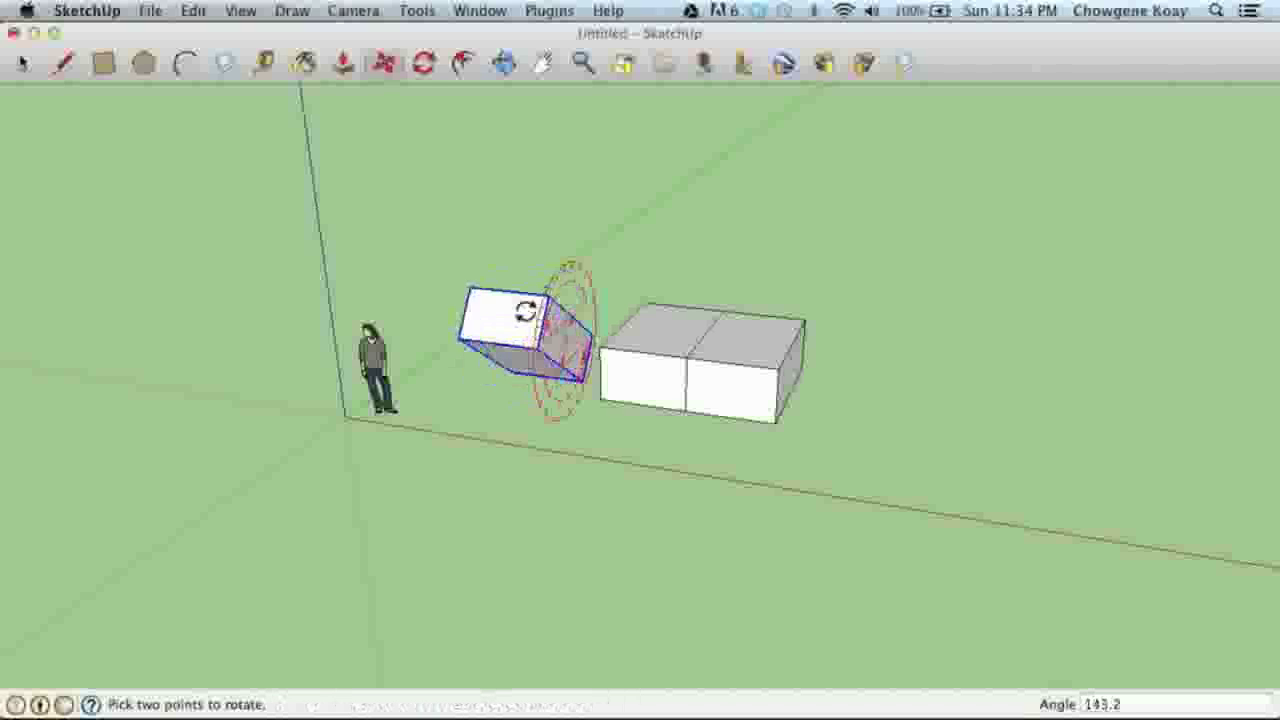
scroll(488, 400, "up", 3)
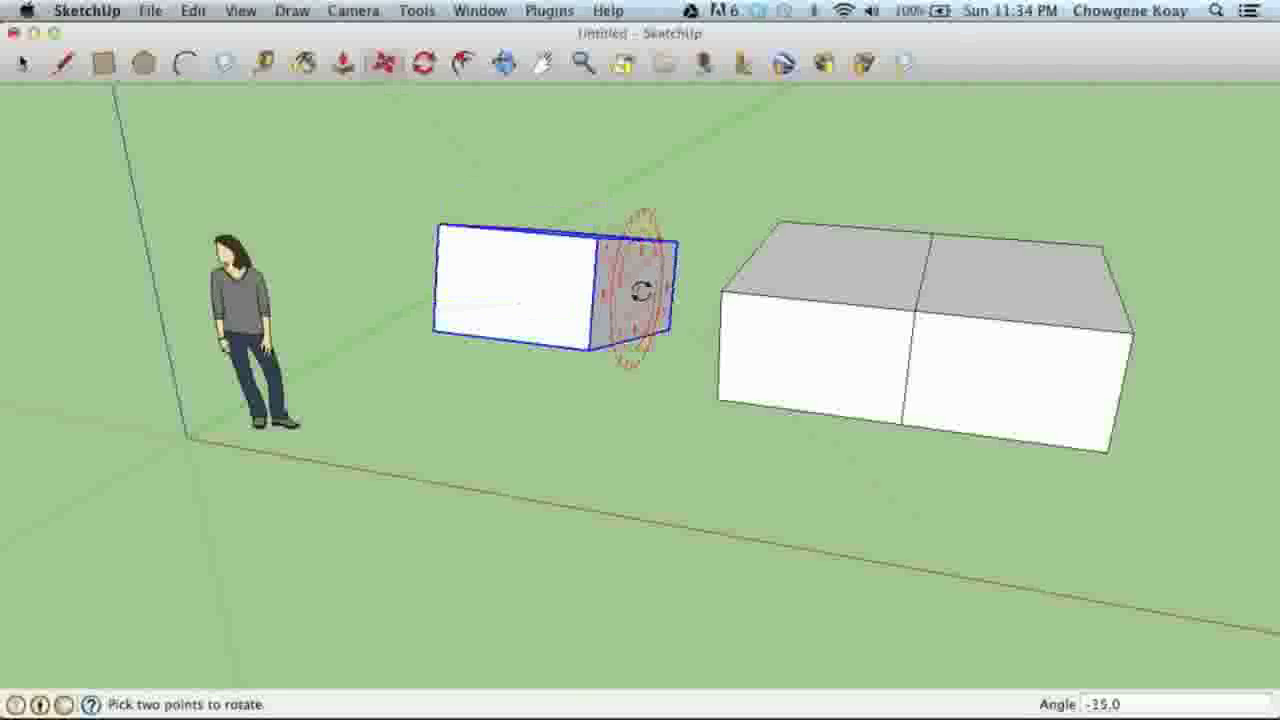
scroll(641, 291, "up", 4)
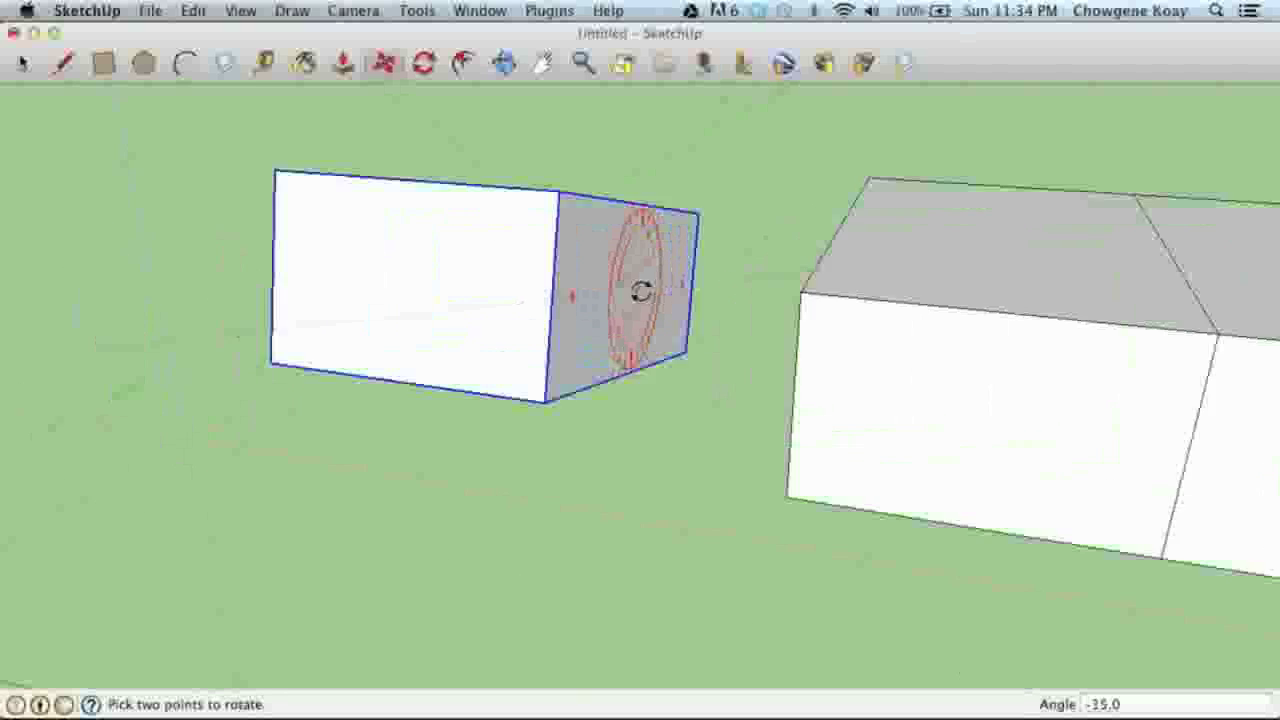
scroll(641, 291, "down", 3)
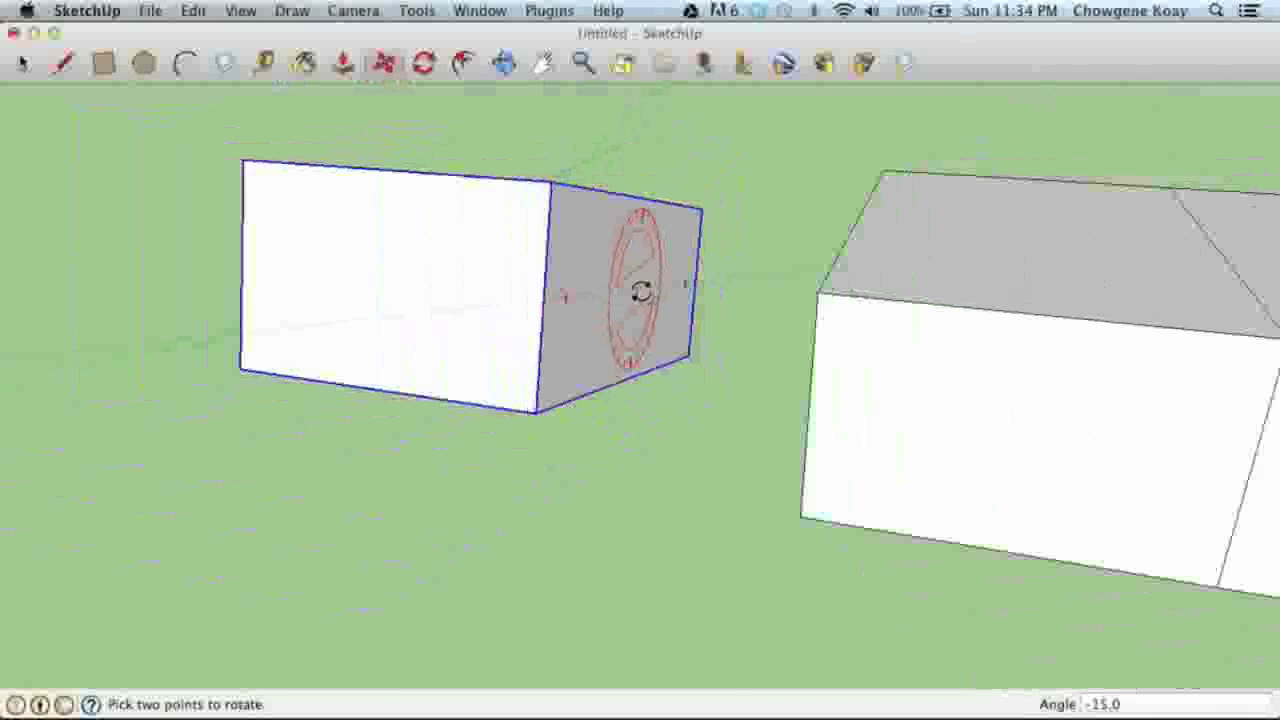
scroll(641, 291, "down", 1)
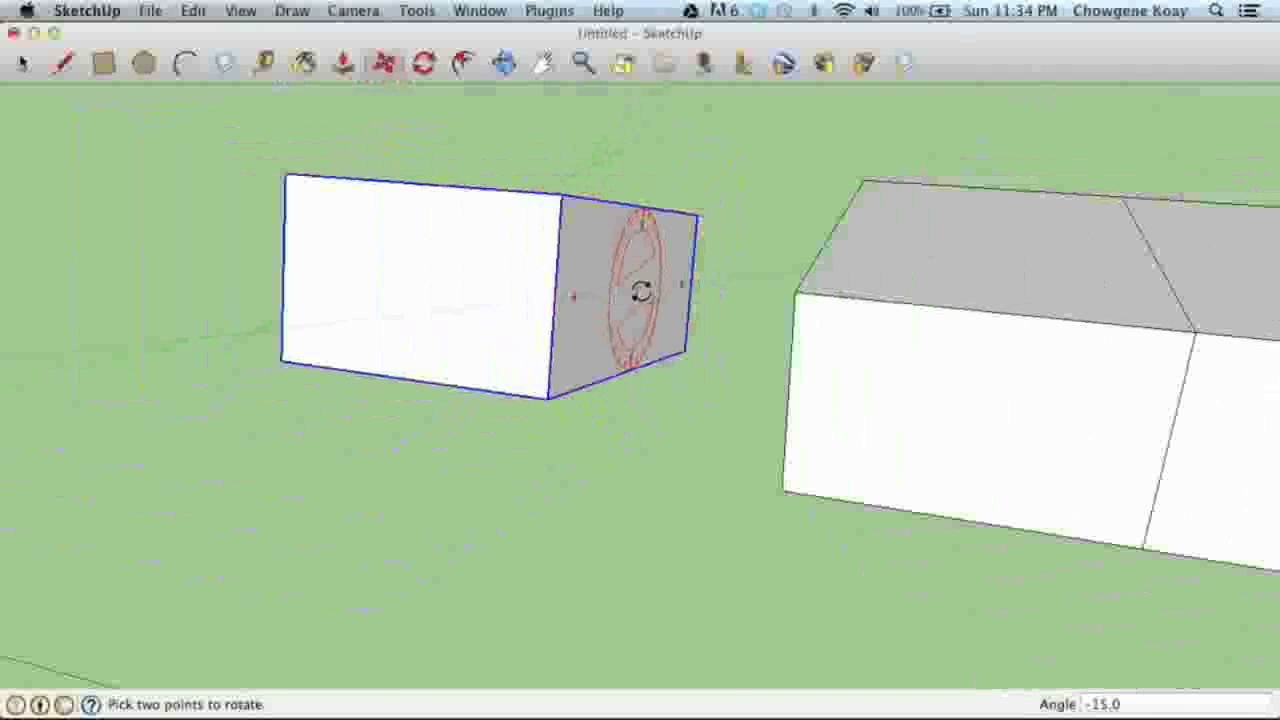
scroll(641, 291, "down", 3)
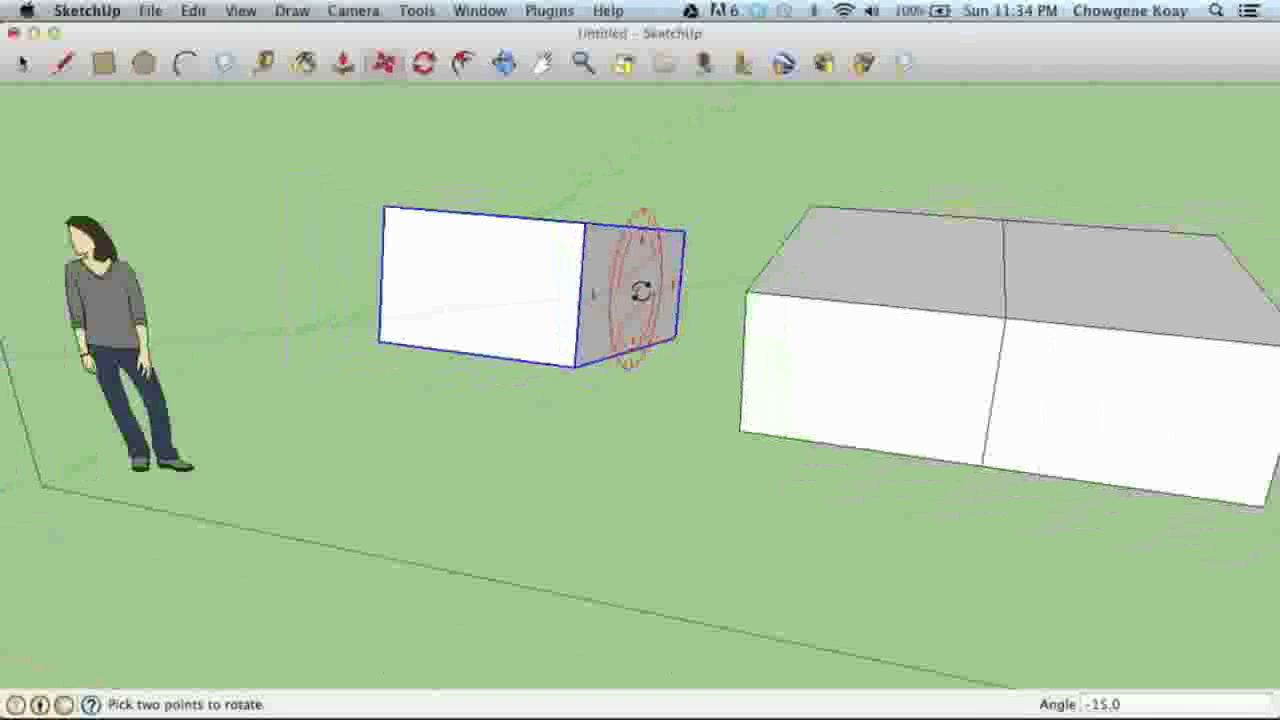
key("Escape")
key("m")
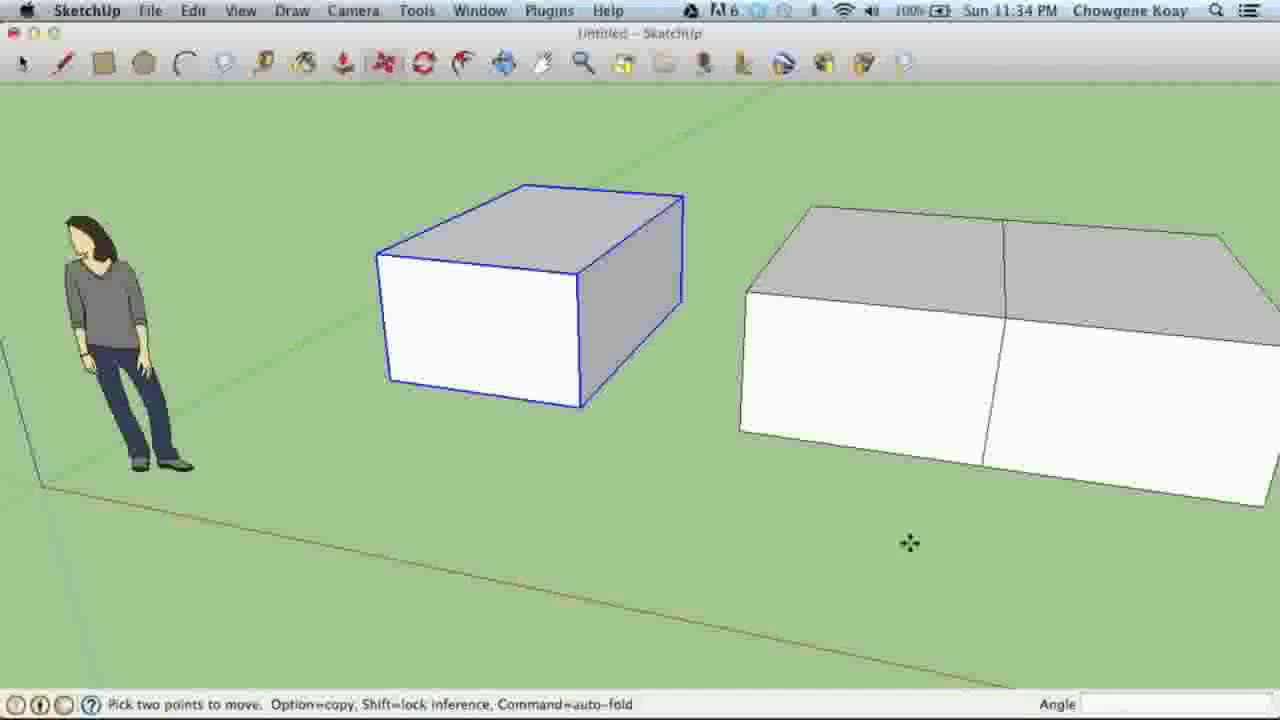
- Try tilting the grouped box with the upper rotation grip on its front face, using the Move tool
key("space")
key("m")
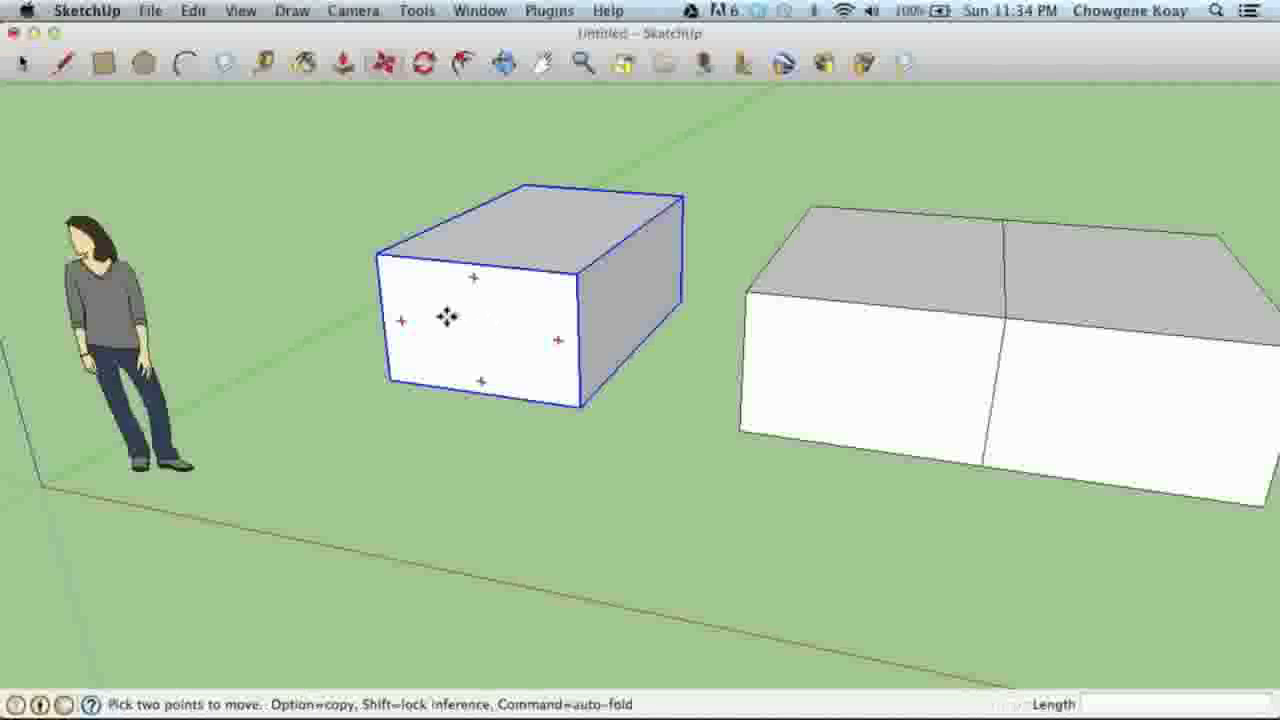
key("q")
left_click(473, 281)
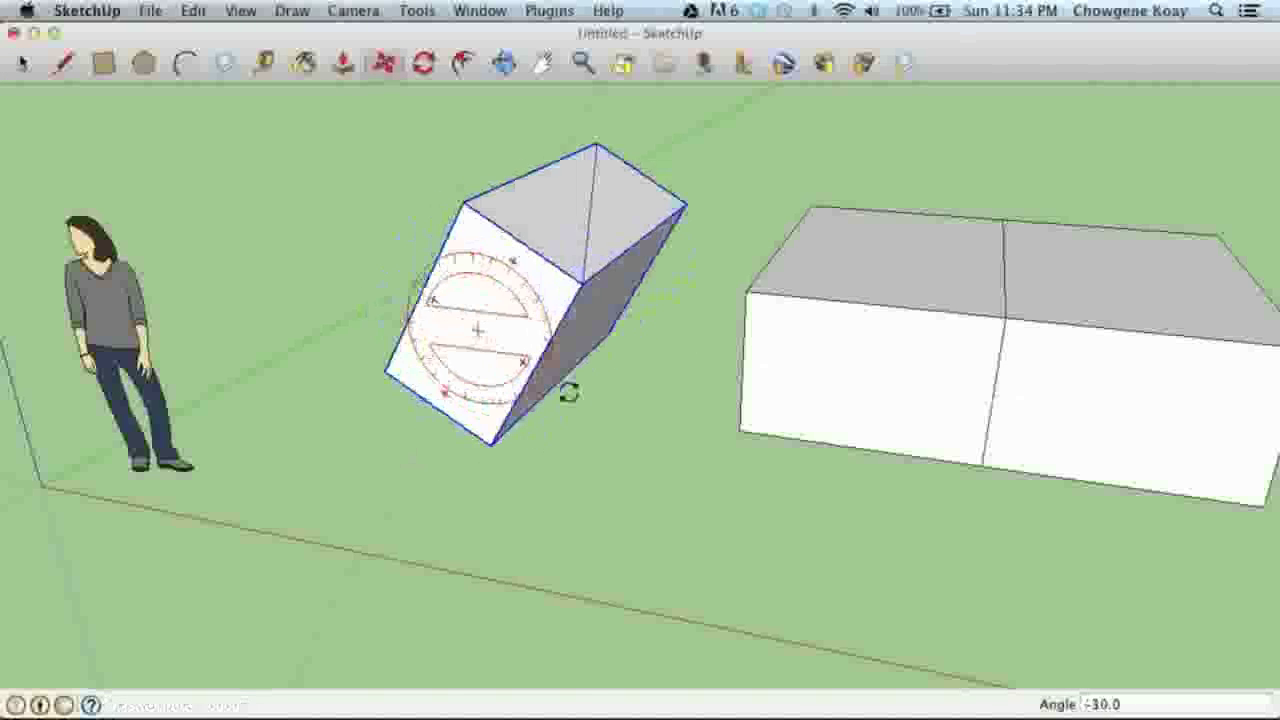
key("m")
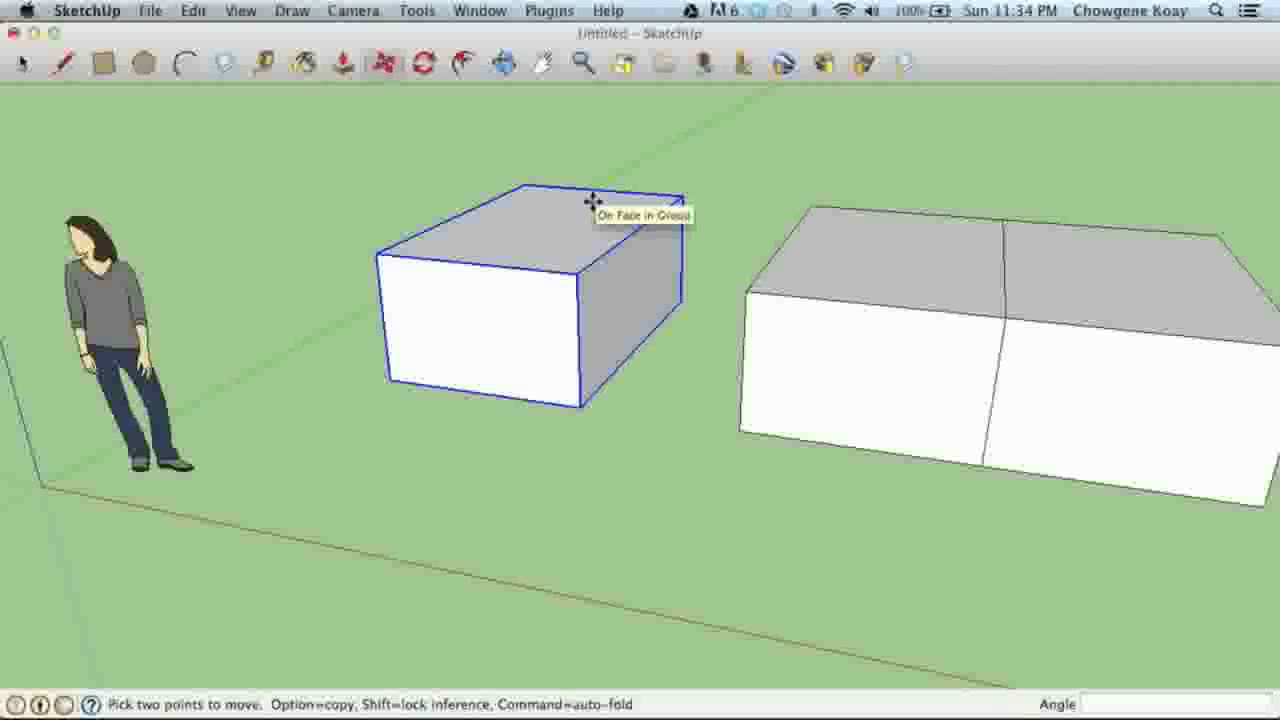
- Try turning the grouped box horizontally with the far rotation grip on its top face, and cancel the rotation
mouse_move(565, 234)
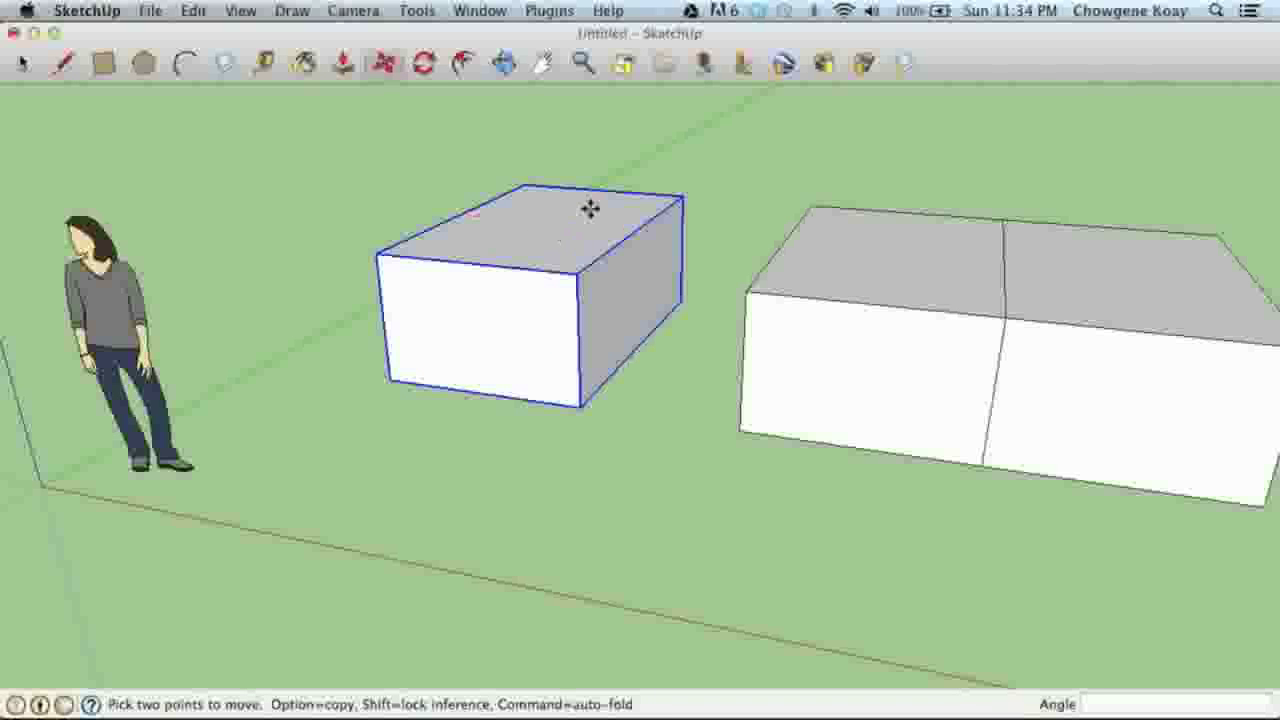
middle_click_drag(557, 206, 535, 356)
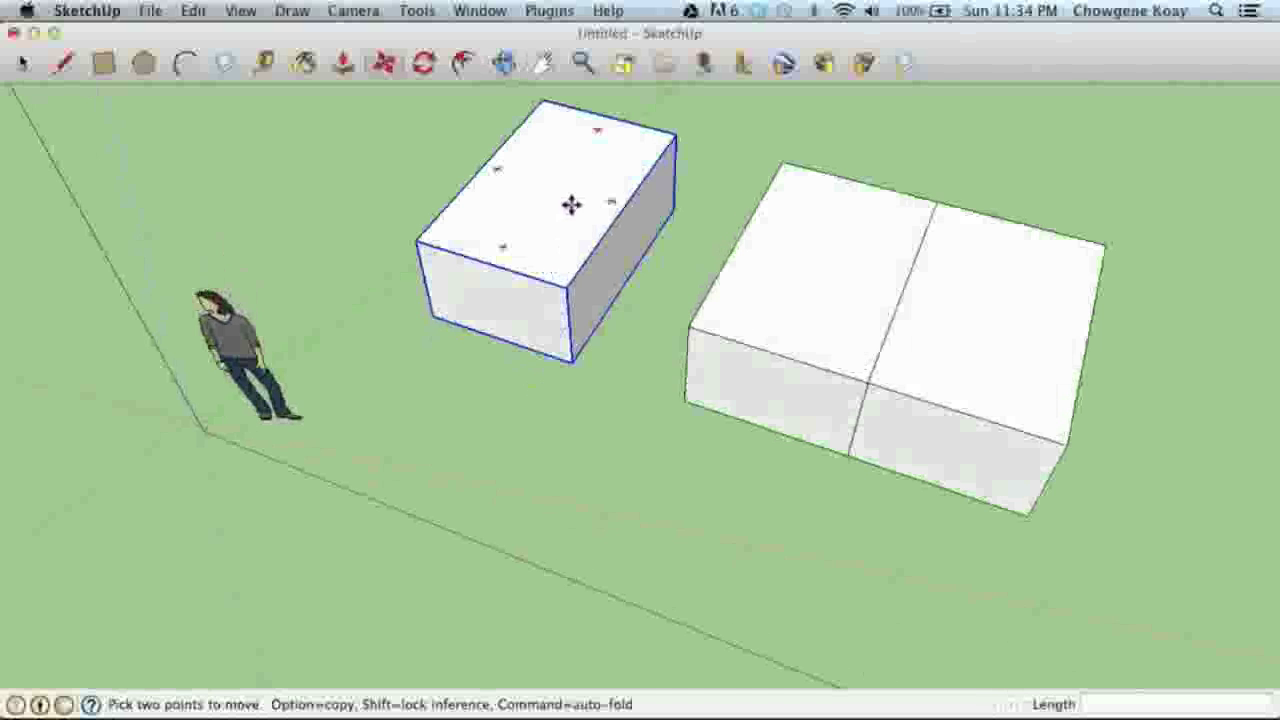
left_click(598, 129)
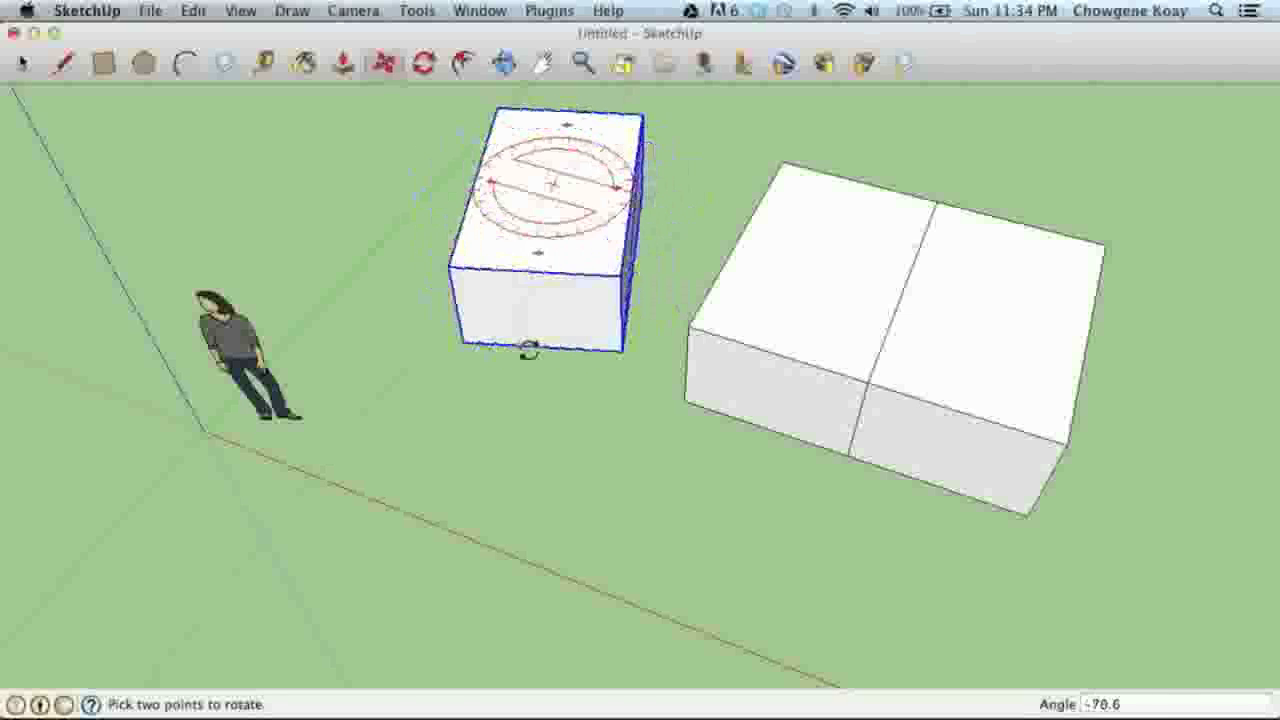
left_click(602, 292)
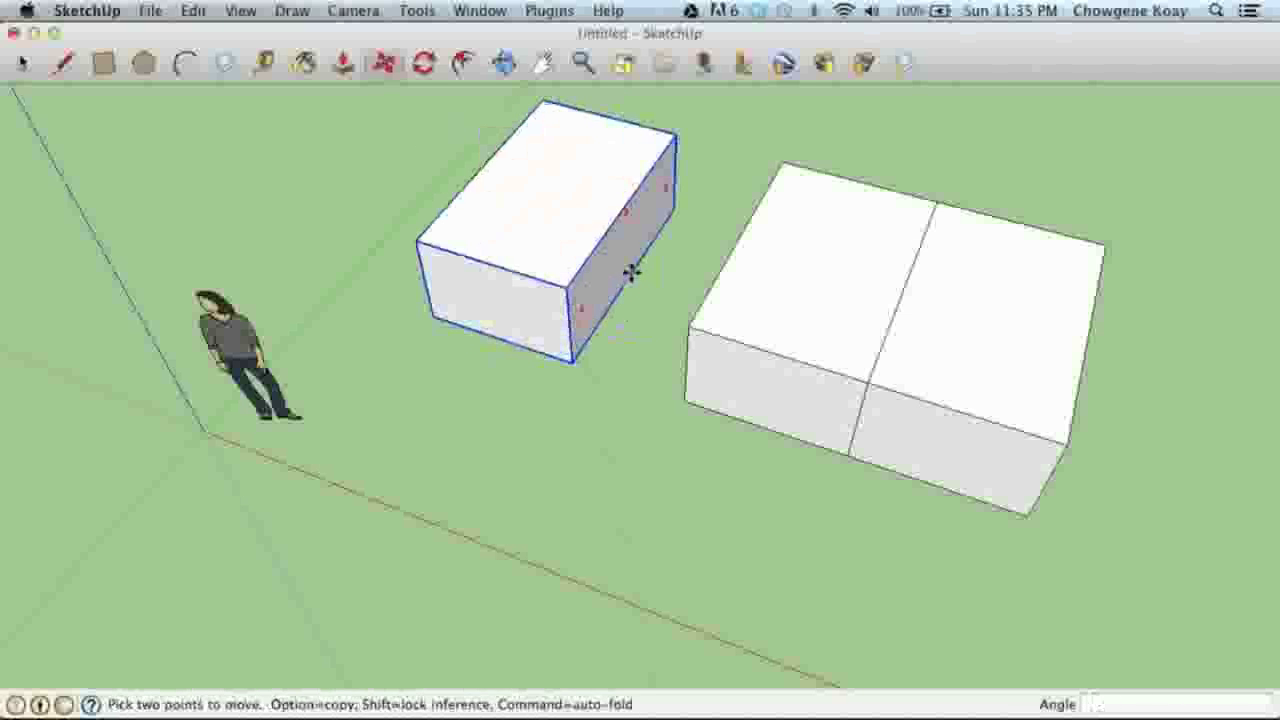
- Try rotating the grouped box with the lower grip on its side face, and cancel the rotation
mouse_move(625, 280)
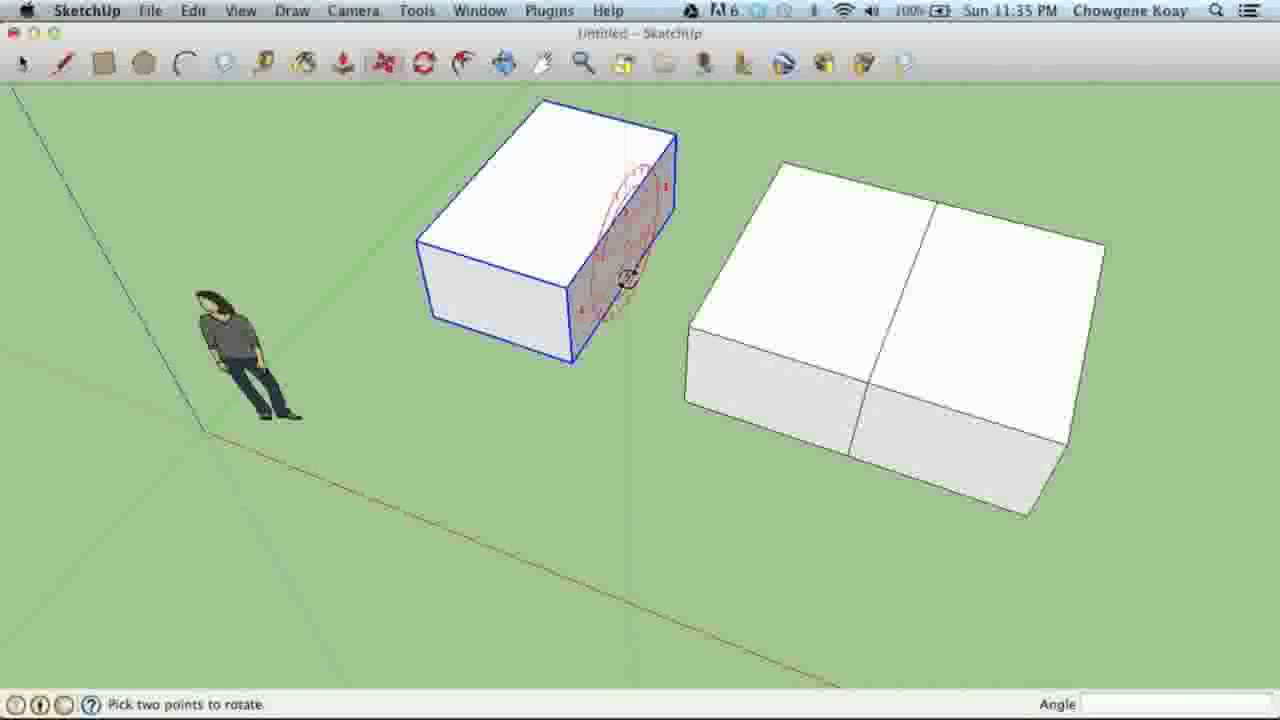
left_click(629, 280)
left_click(632, 278)
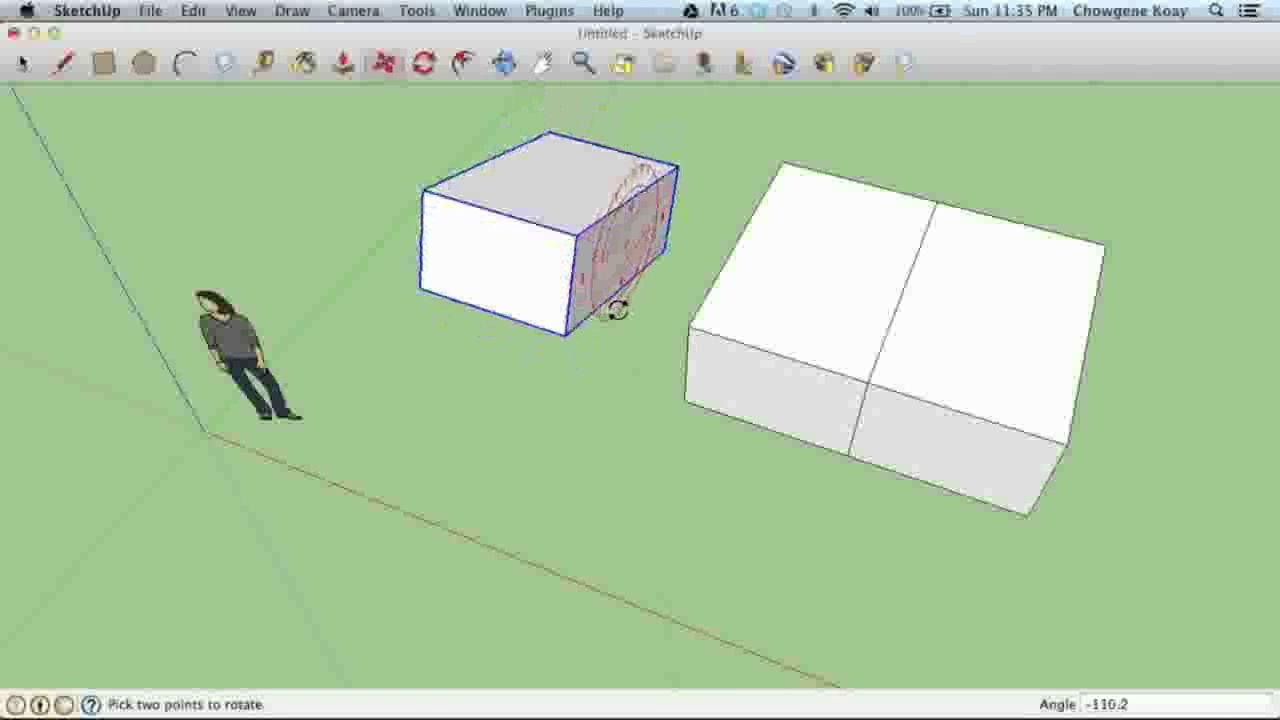
key("Escape")
- Start rotating the grouped box from its front face's upper grip and cancel, keeping all the boxes in view
key("m")
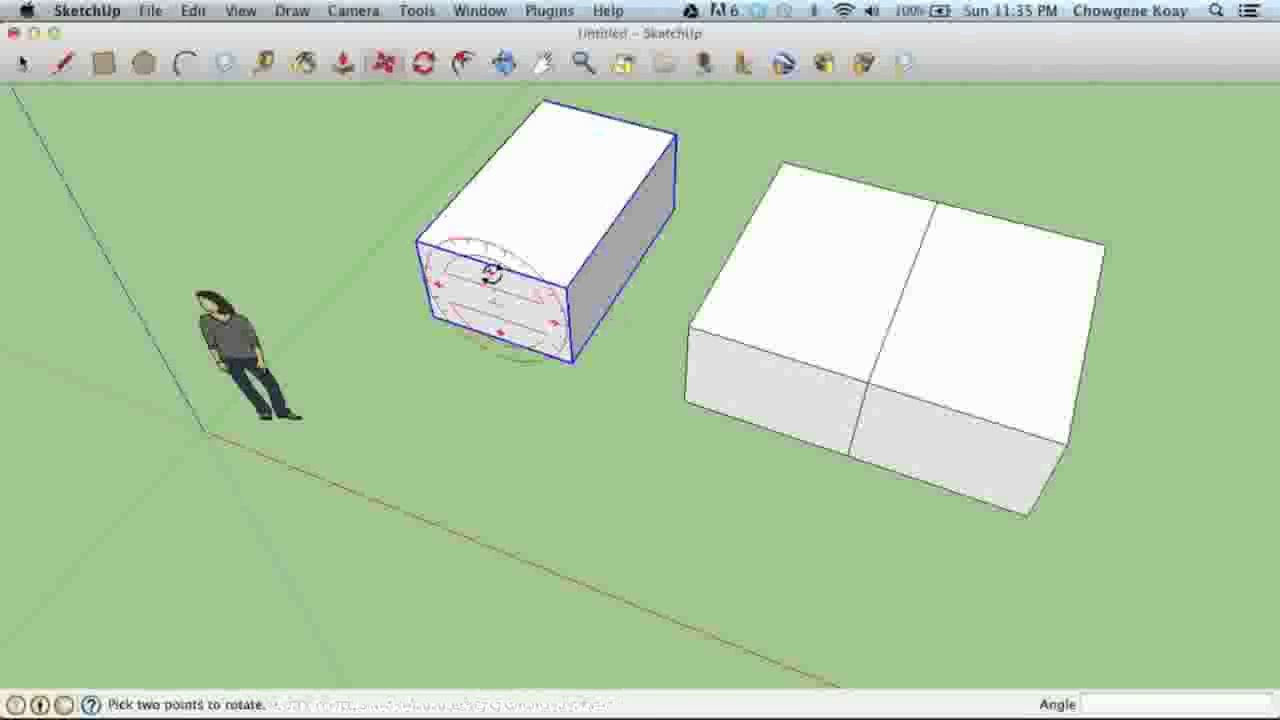
left_click(491, 275)
key("Escape")
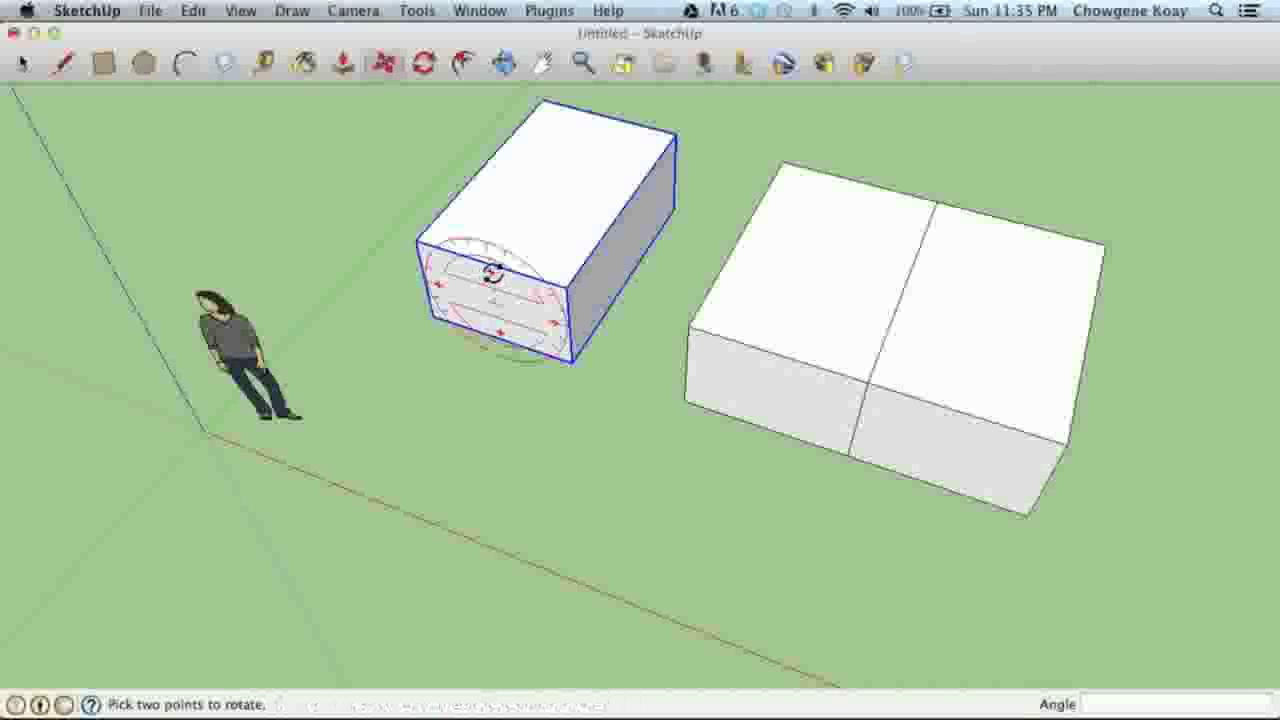
scroll(493, 273, "down", 5)
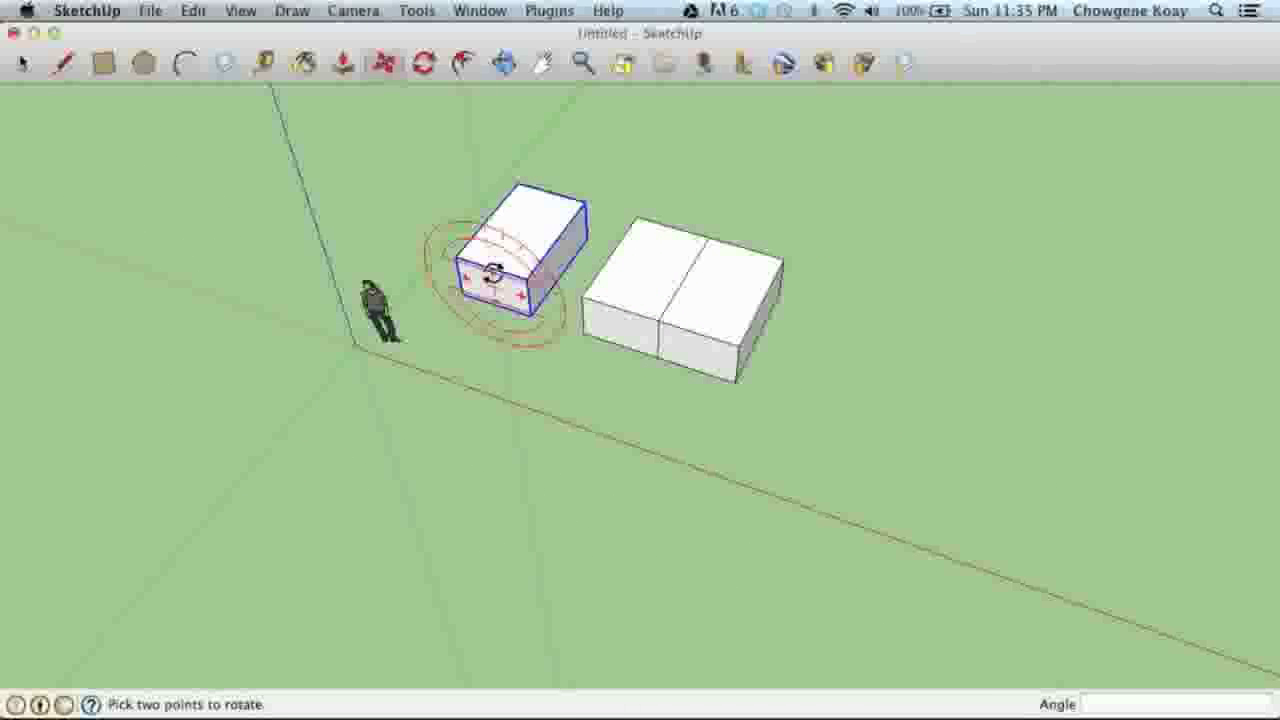
- Try rolling the grouped box about 45 degrees with the upper rotation grip on its front face, and cancel the rotation
left_click(493, 273)
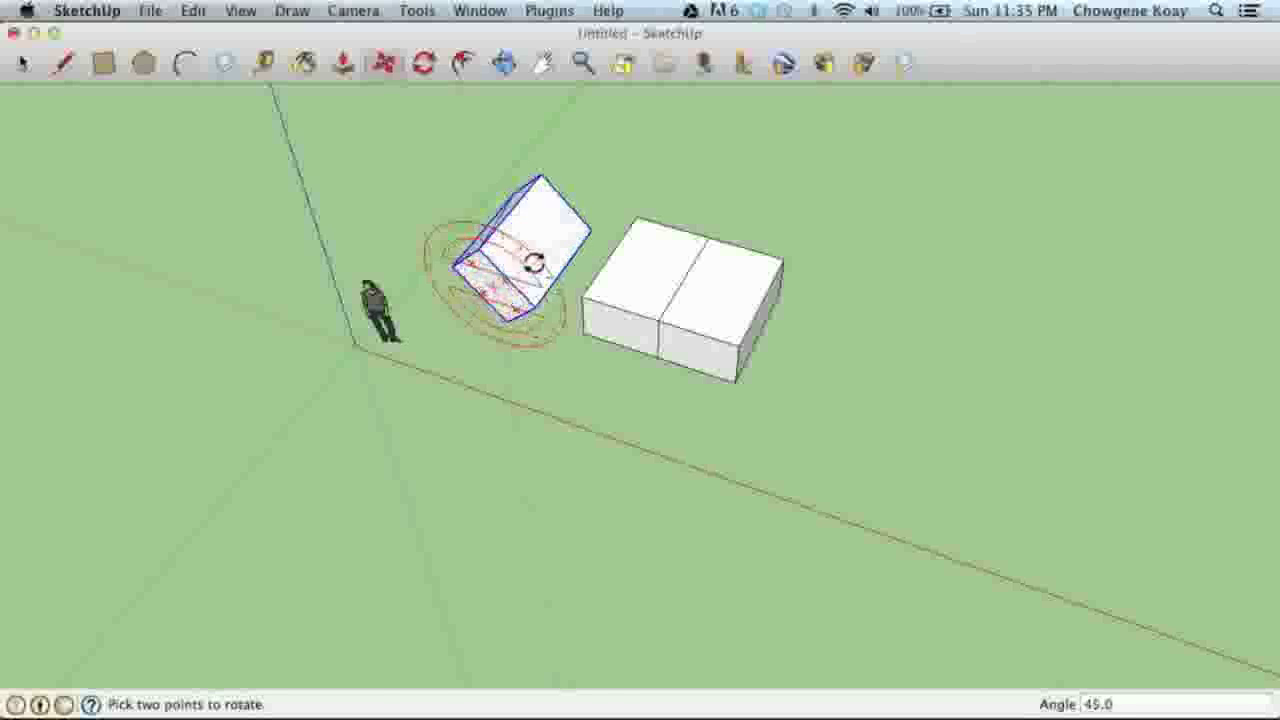
key("Escape")
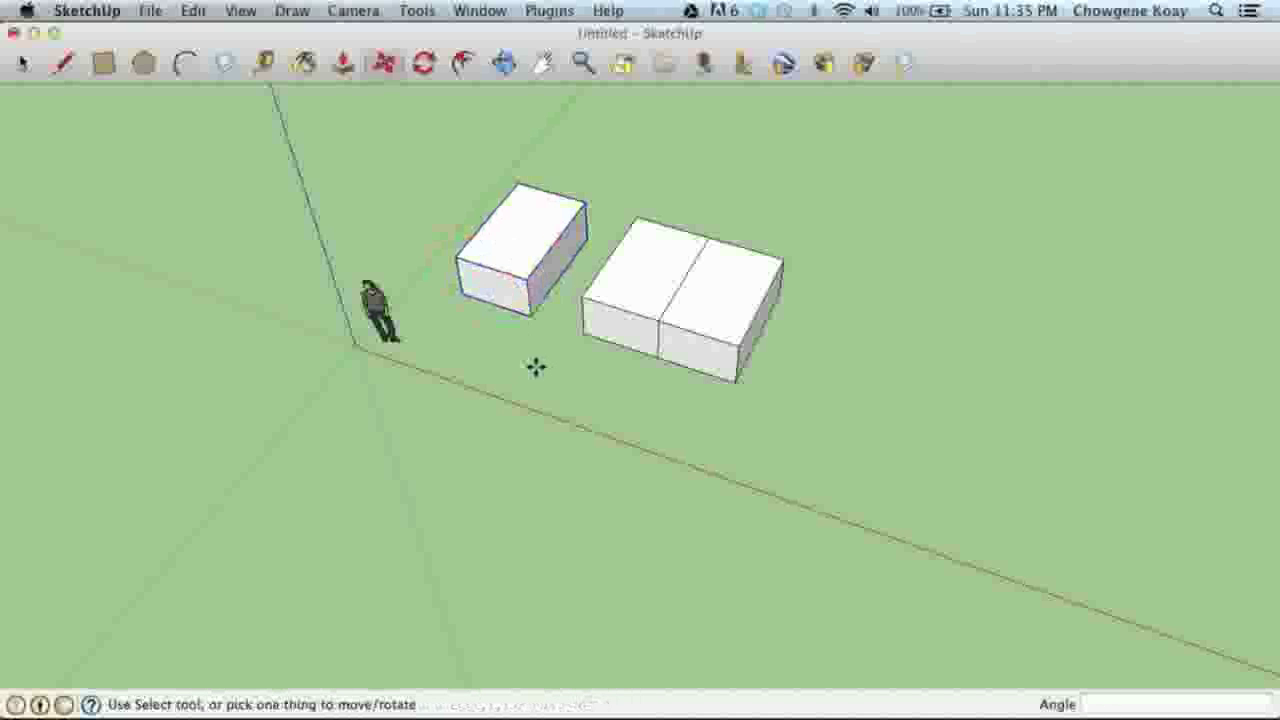
key("space")
- Select the grouped box and examine how the Rotate tool's protractor aligns with its faces and corners from different viewpoints
left_click(521, 280)
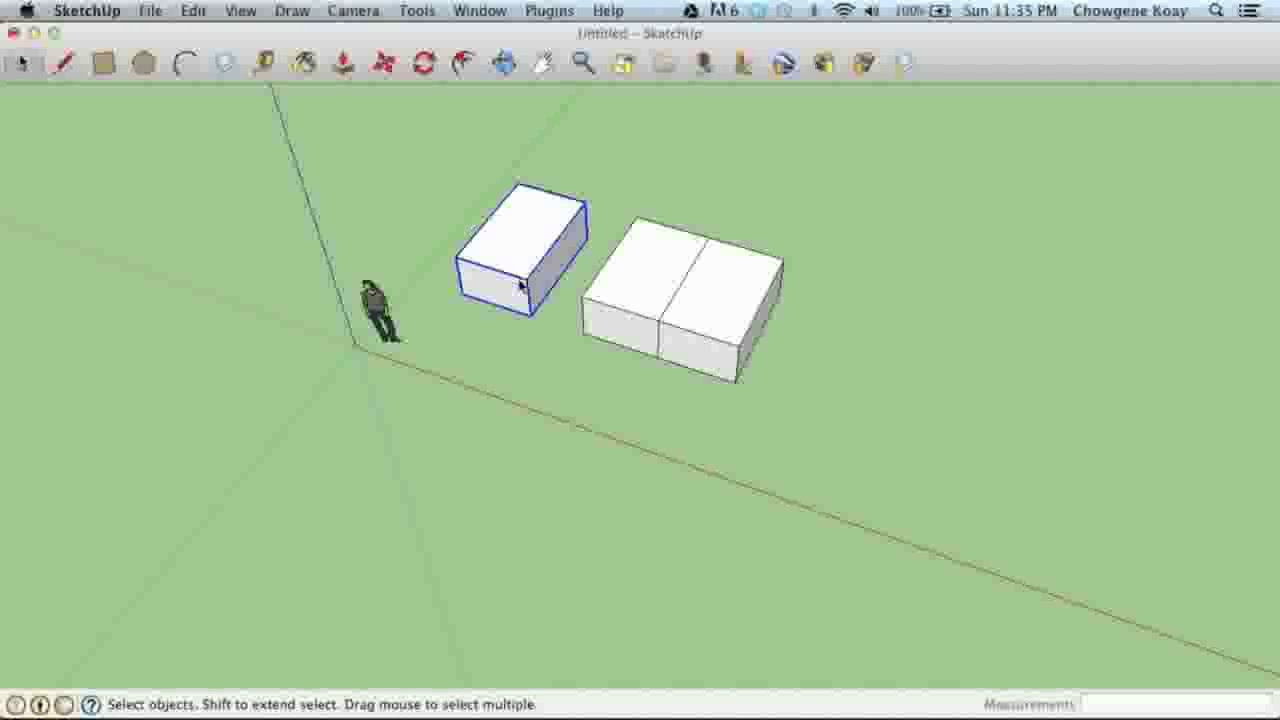
key("q")
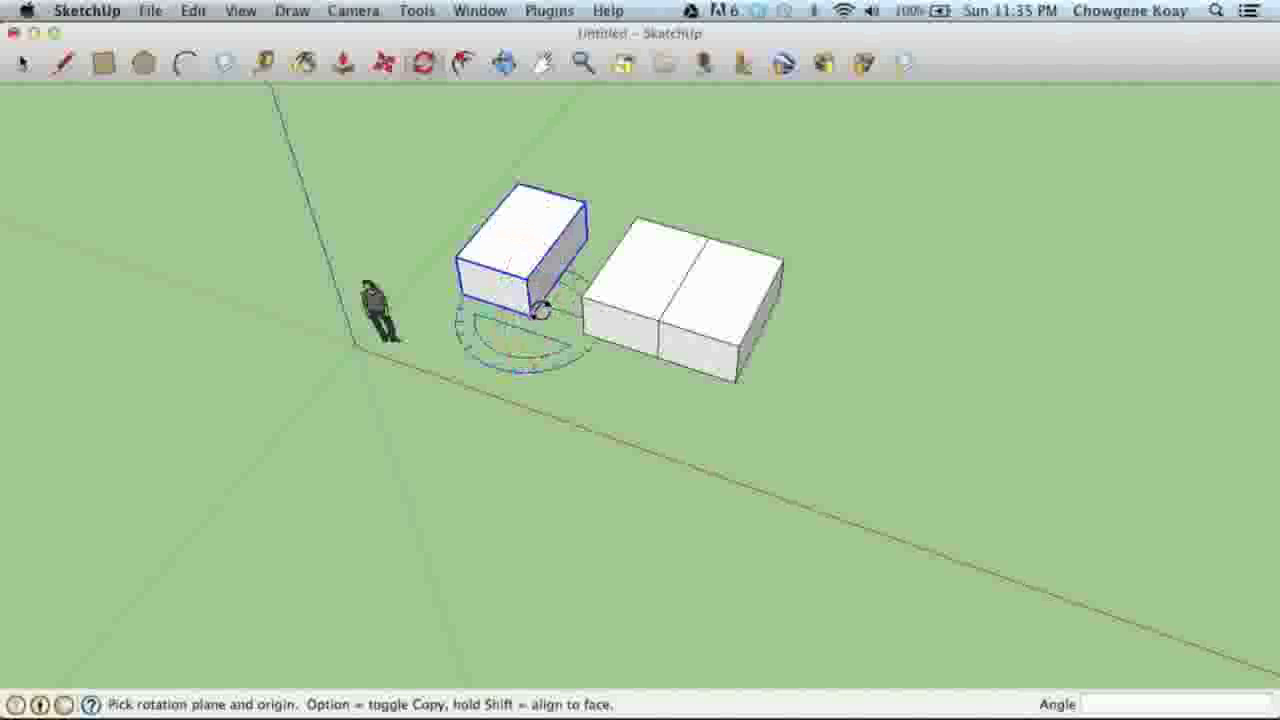
middle_click_drag(535, 308, 324, 224)
middle_click_drag(629, 357, 556, 200)
scroll(615, 314, "up", 5)
scroll(615, 316, "up", 2)
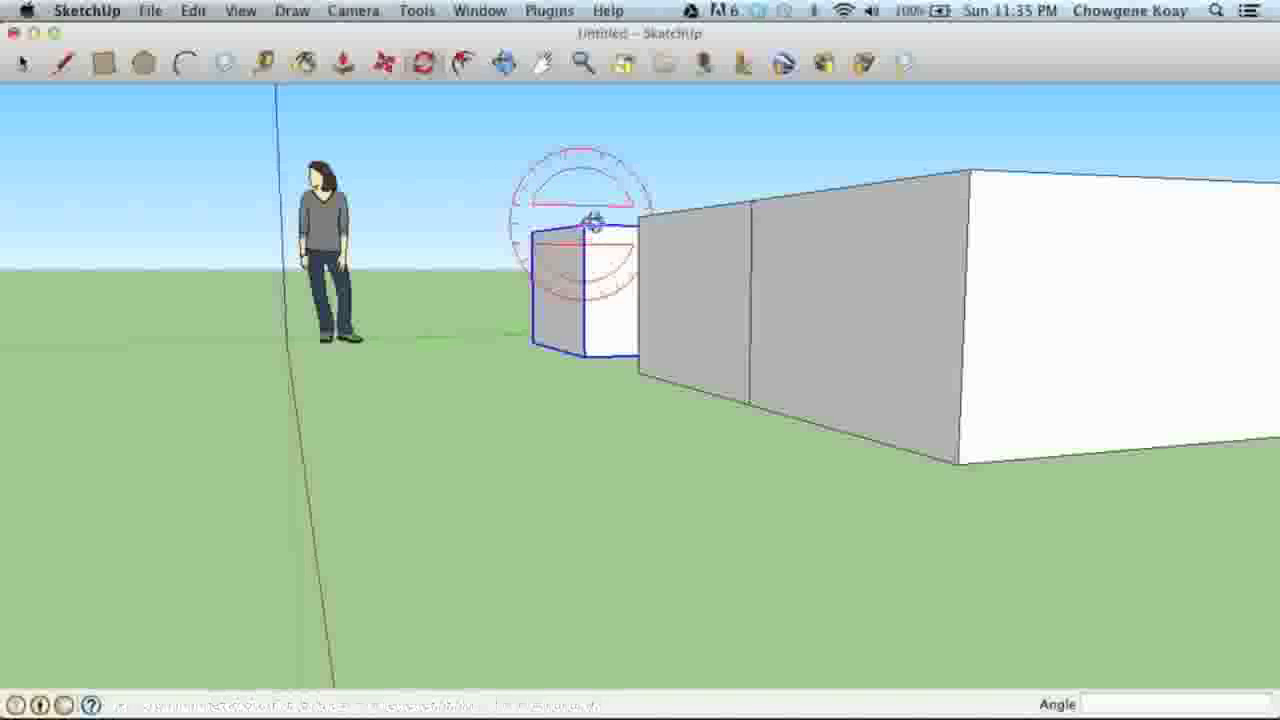
middle_click_drag(586, 223, 571, 437)
key("q")
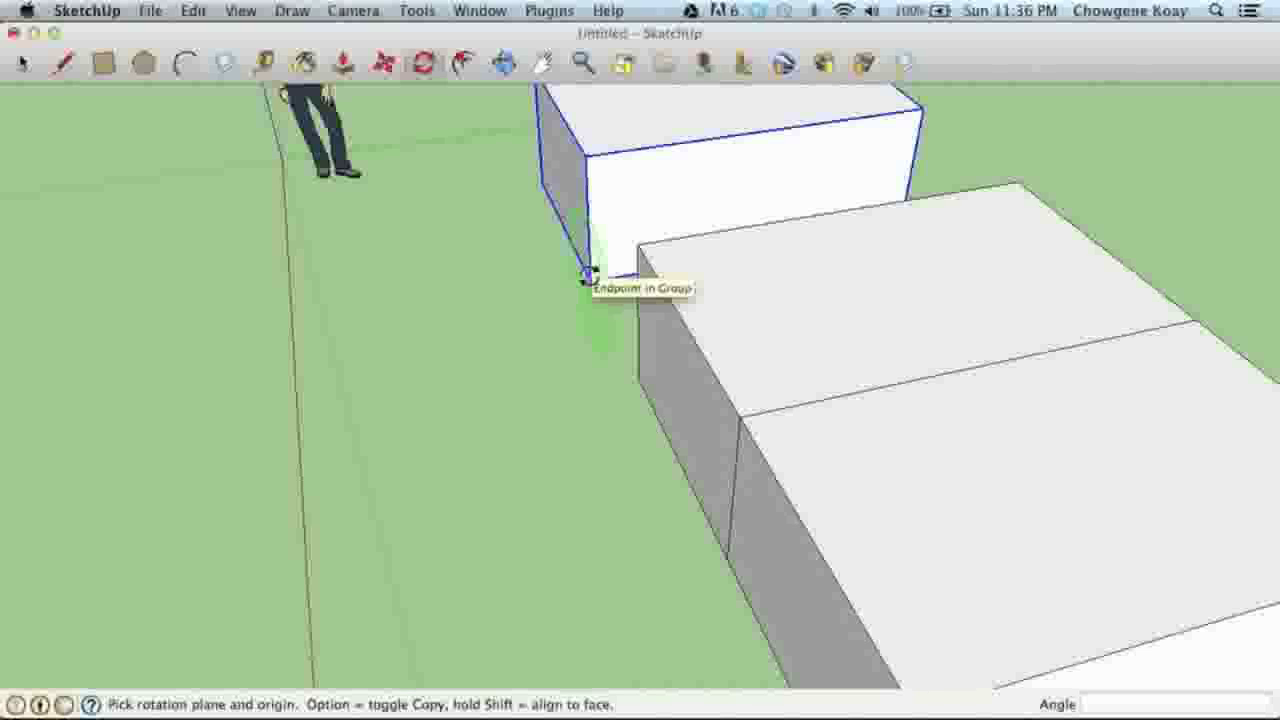
- Try rotating the grouped box about 14 degrees on the ground plane around a point beside the standing figure, using the Rotate tool
key("o")
left_click_drag(589, 280, 800, 94)
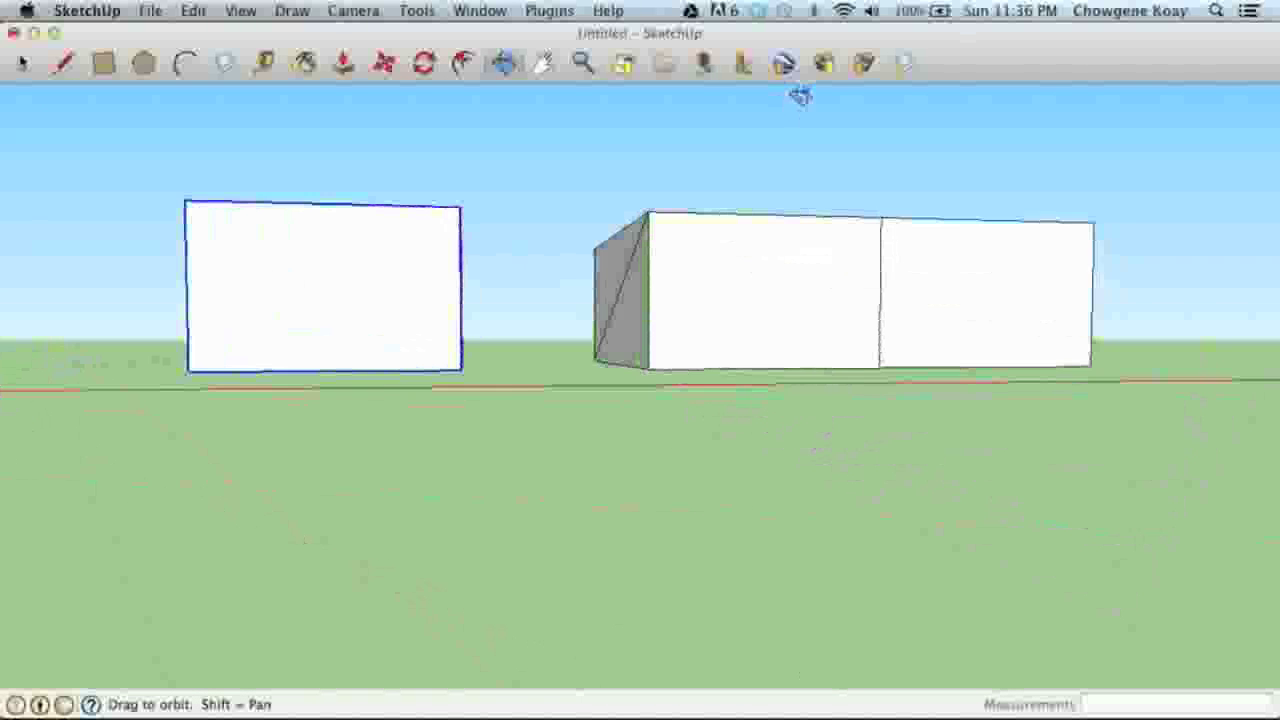
scroll(537, 254, "down", 3)
left_click_drag(438, 264, 436, 265)
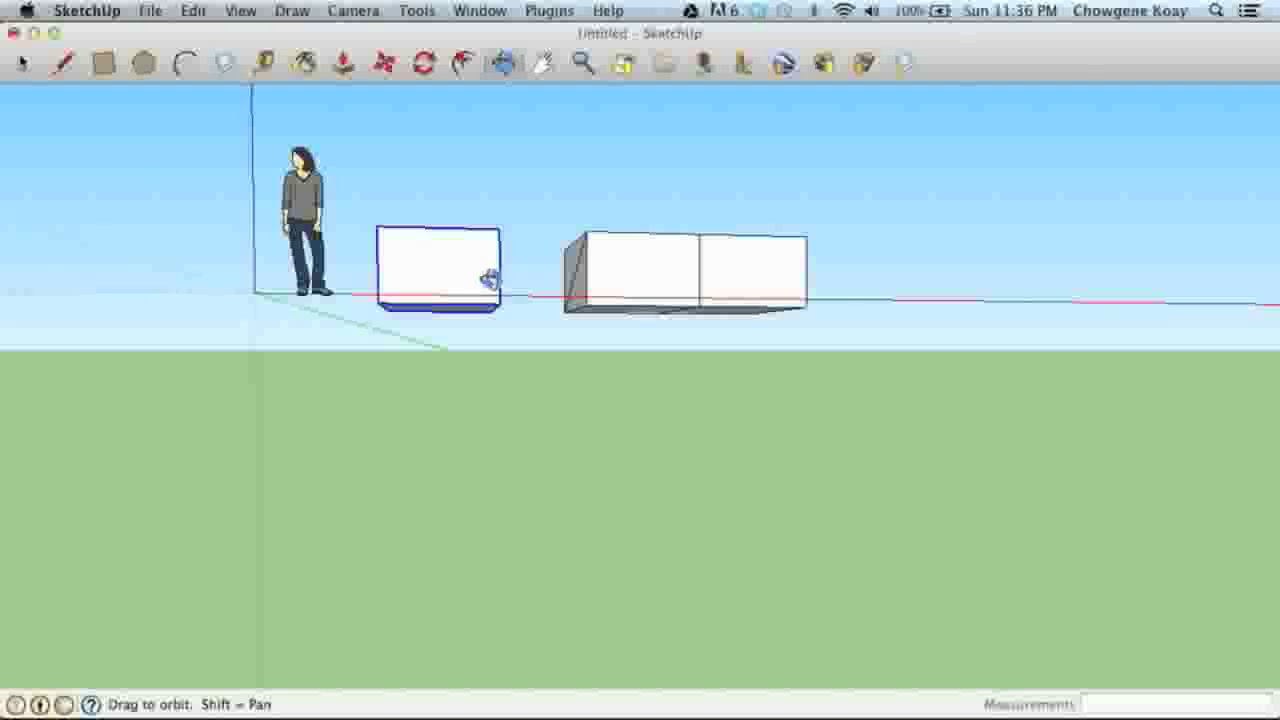
scroll(431, 280, "up", 5)
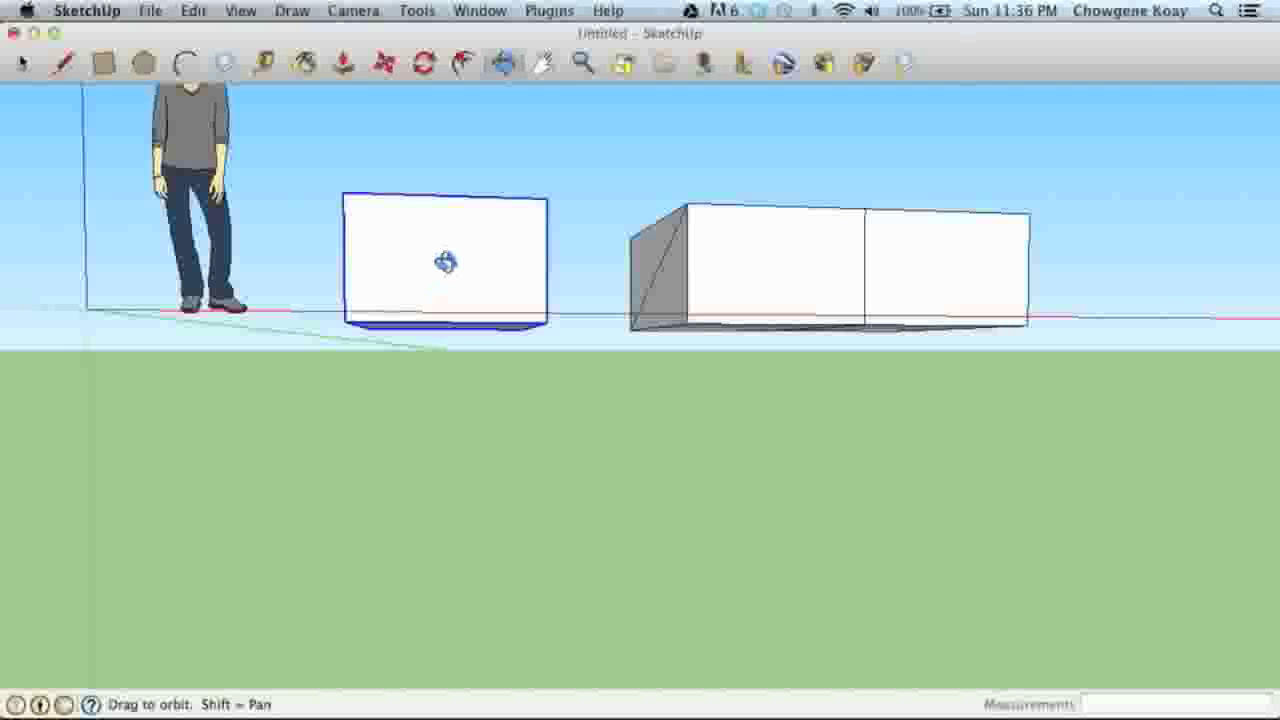
left_click_drag(466, 268, 309, 451)
key("q")
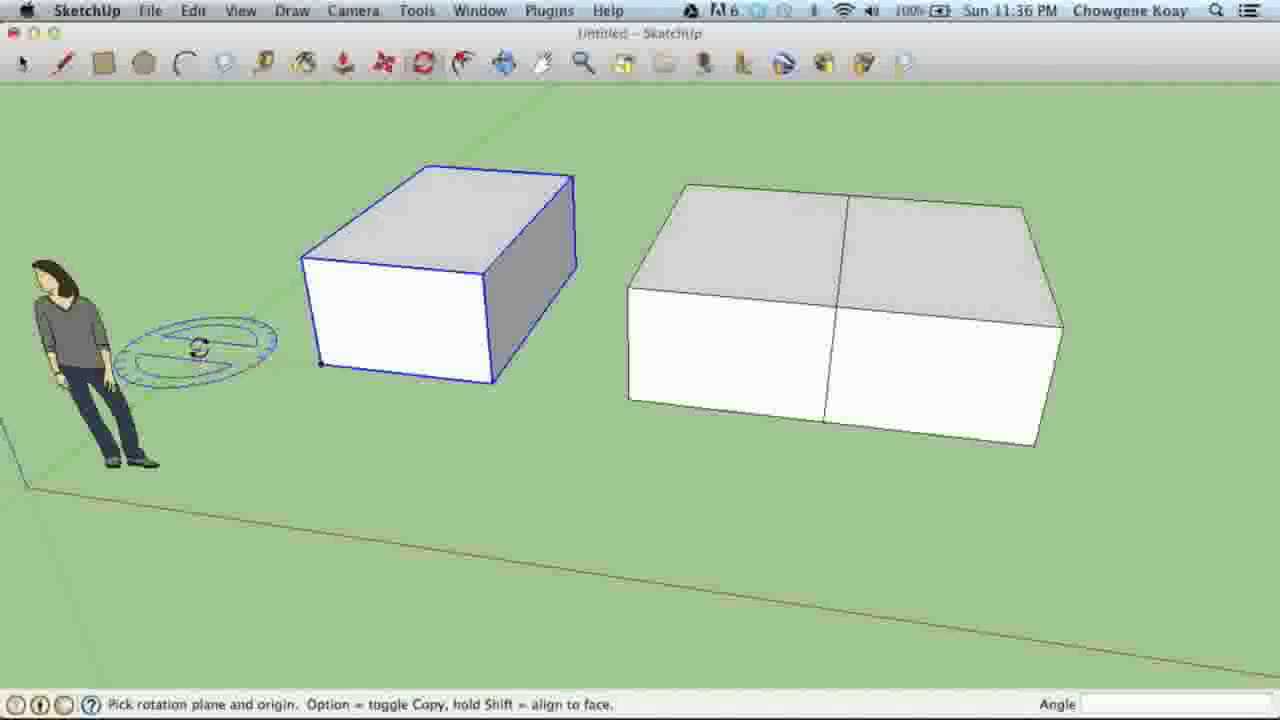
left_click(195, 350)
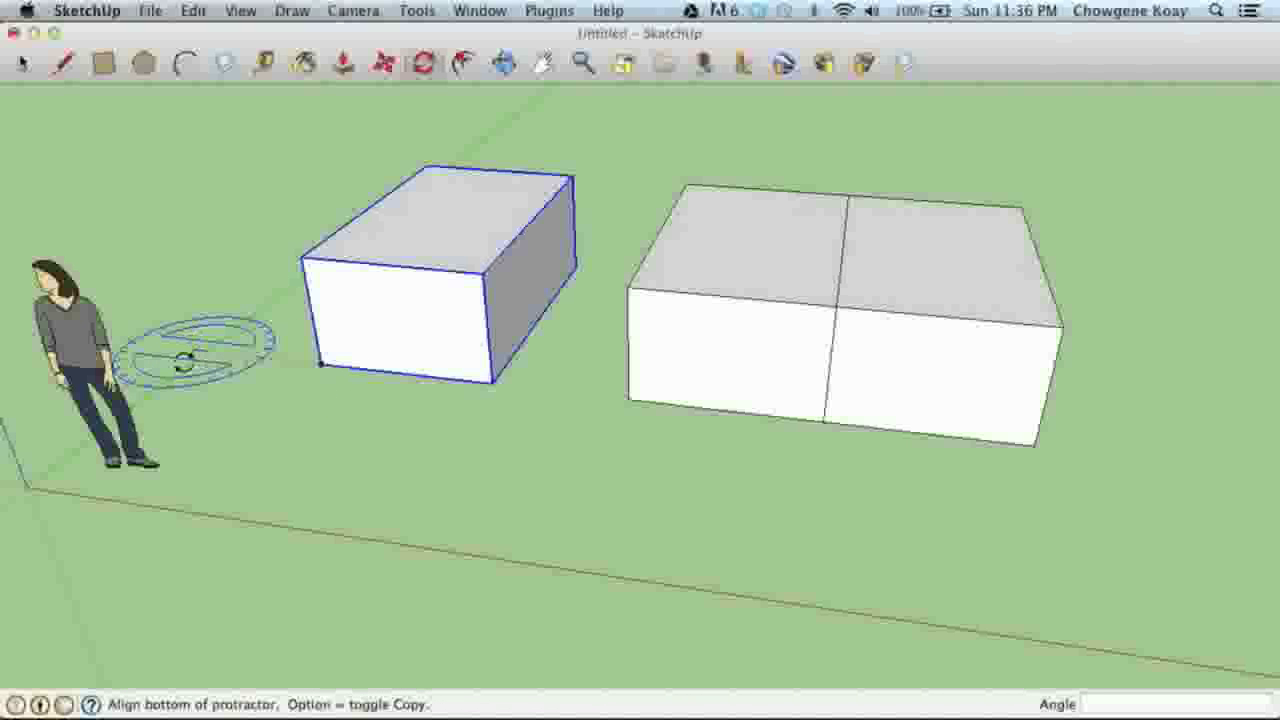
left_click(140, 380)
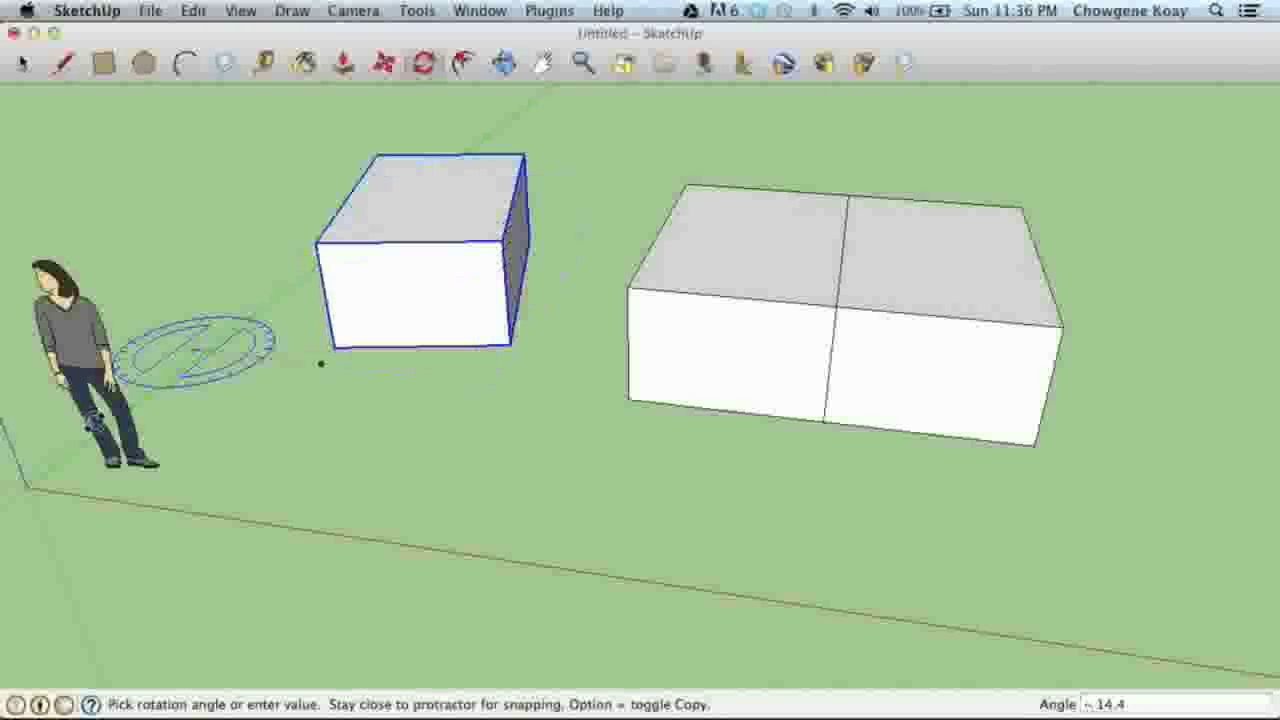
left_click(95, 422)
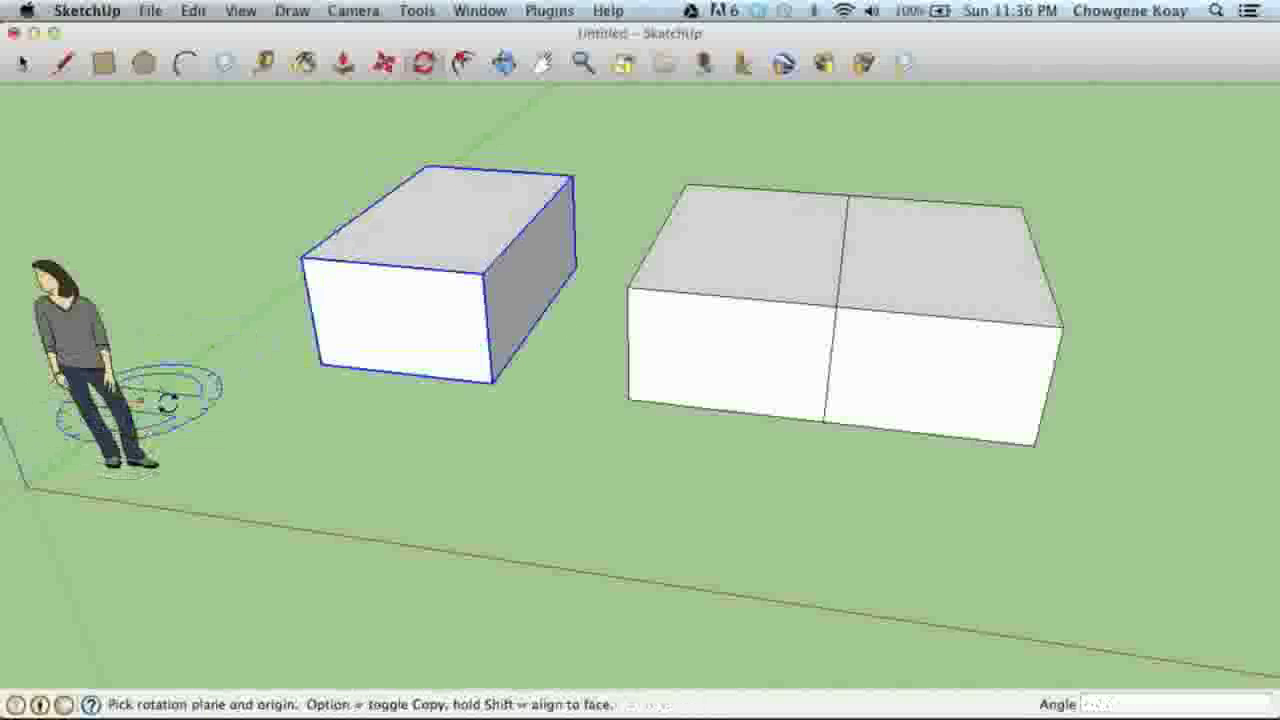
- Try rotating the grouped box vertically about its upper front corner around the red axis, and leave the Rotate tool
left_click(483, 273)
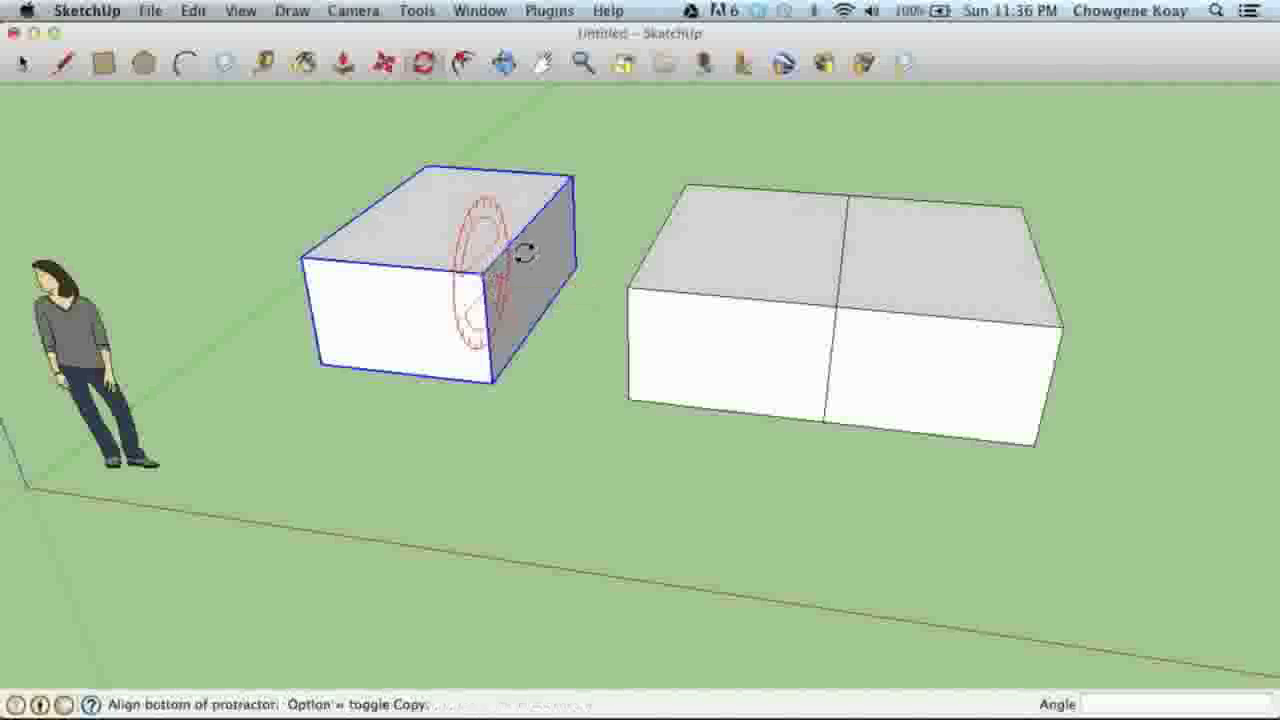
left_click(524, 253)
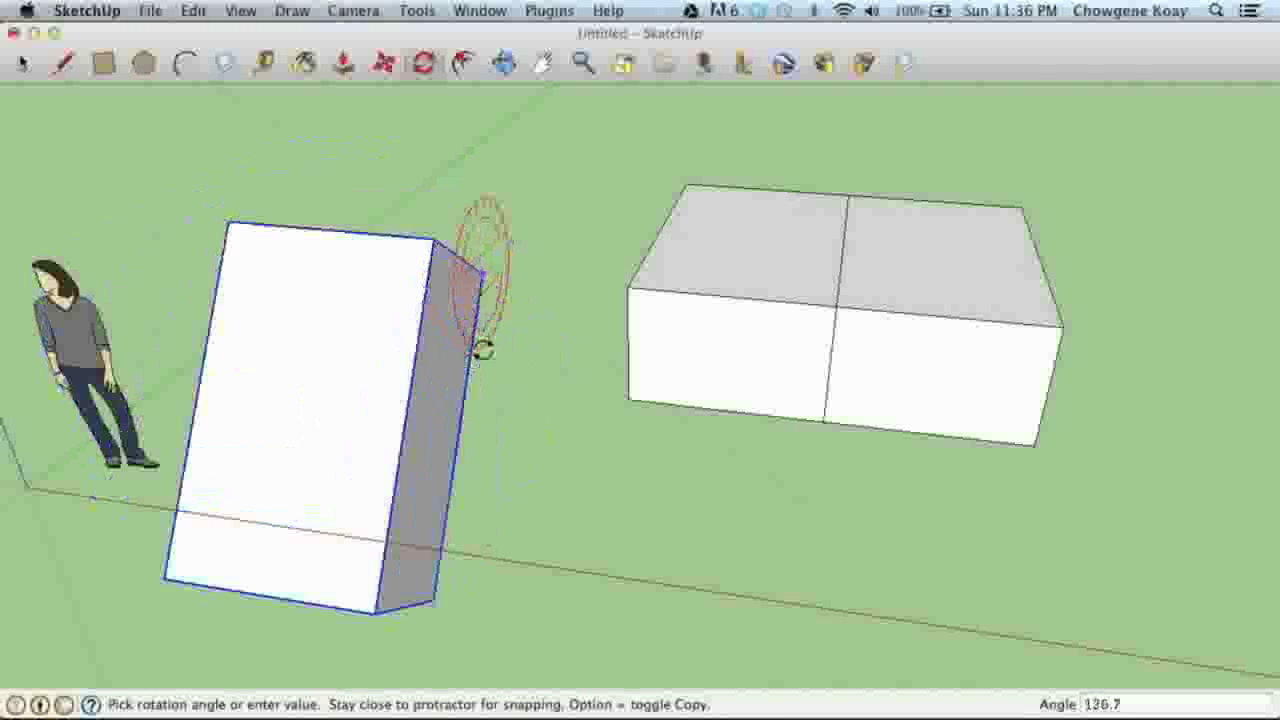
left_click(529, 222)
key("space")
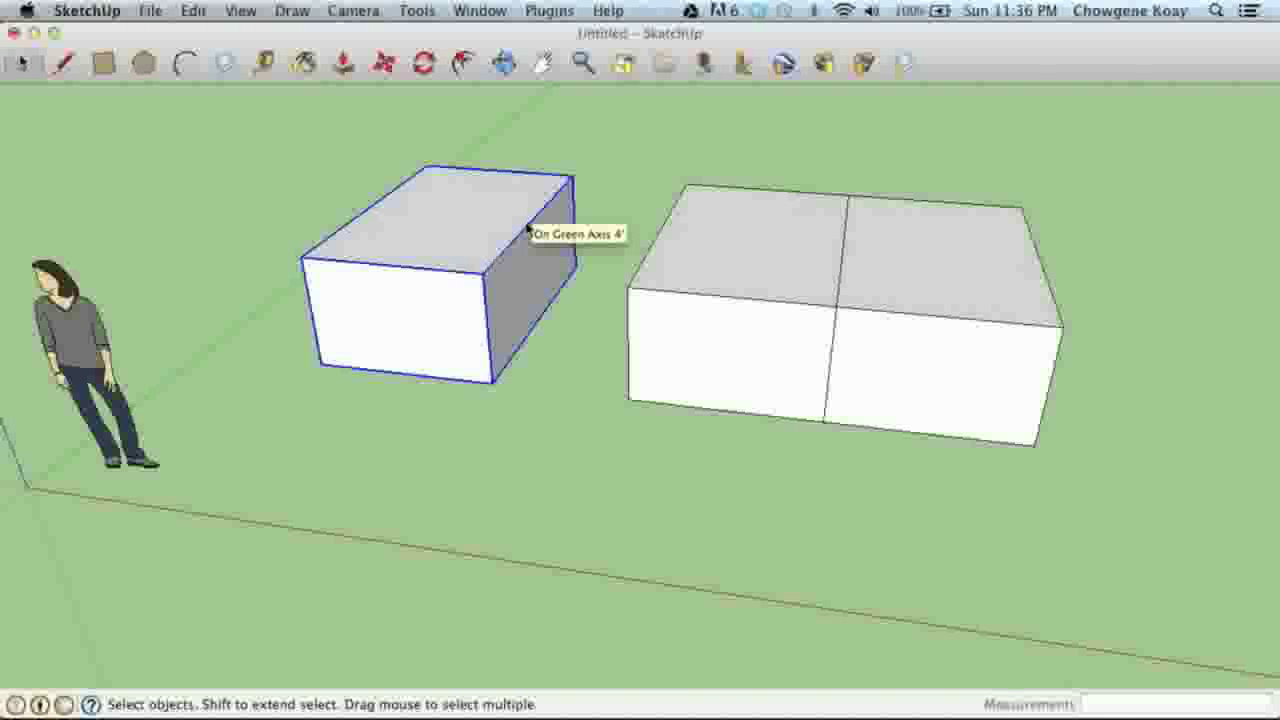
- Deselect the grouped box, keeping all the boxes and the standing figure in view
scroll(509, 343, "down", 3)
middle_click_drag(536, 288, 690, 310)
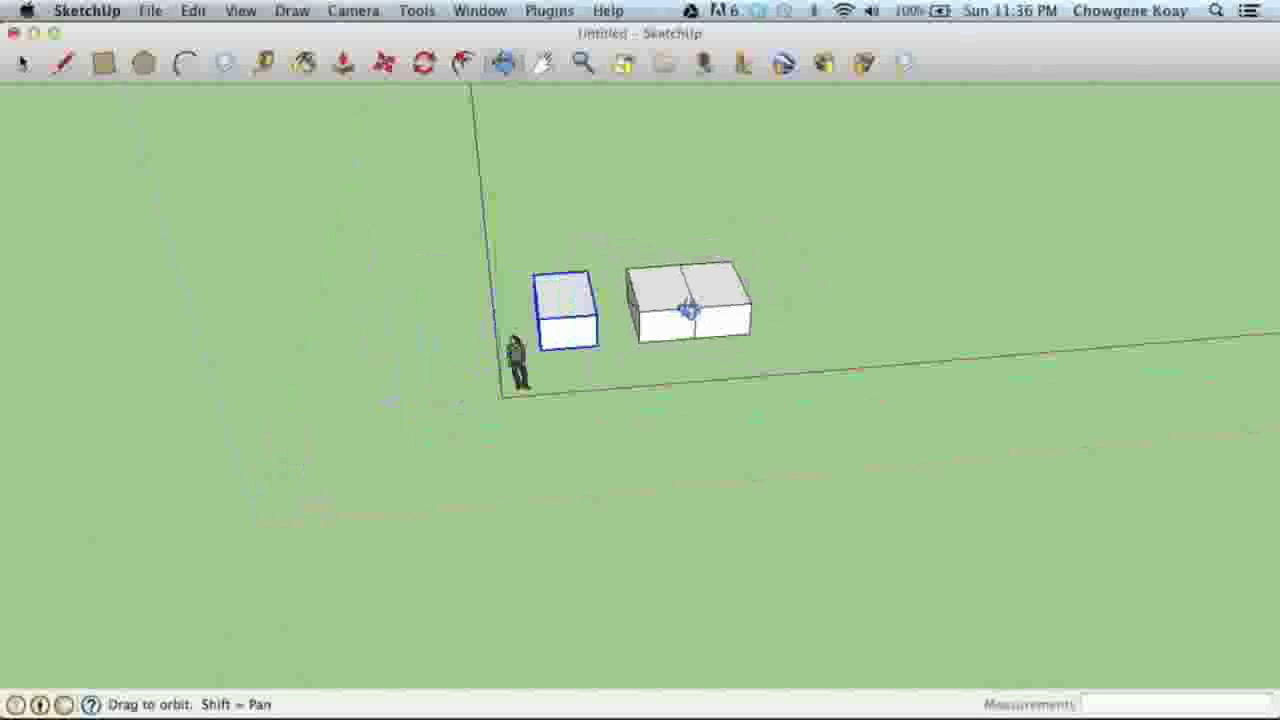
scroll(690, 310, "up", 3)
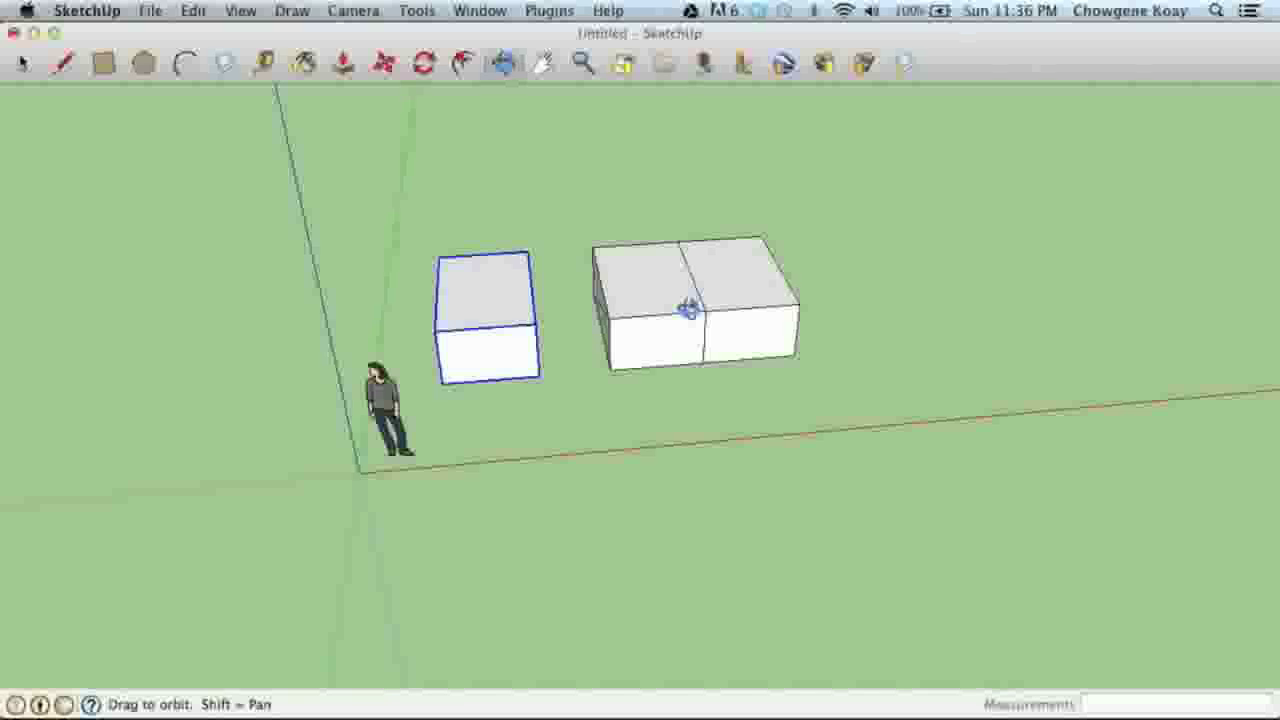
middle_click_drag(610, 312, 530, 298, "shift")
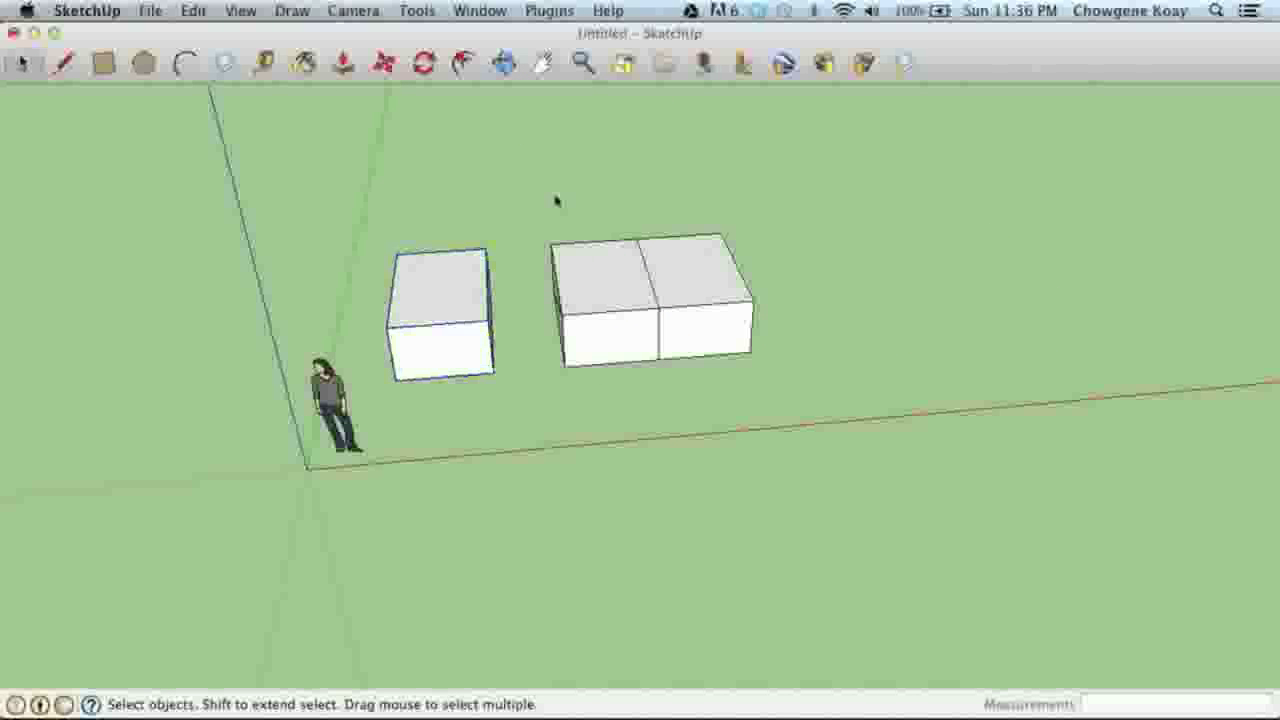
left_click(556, 201)
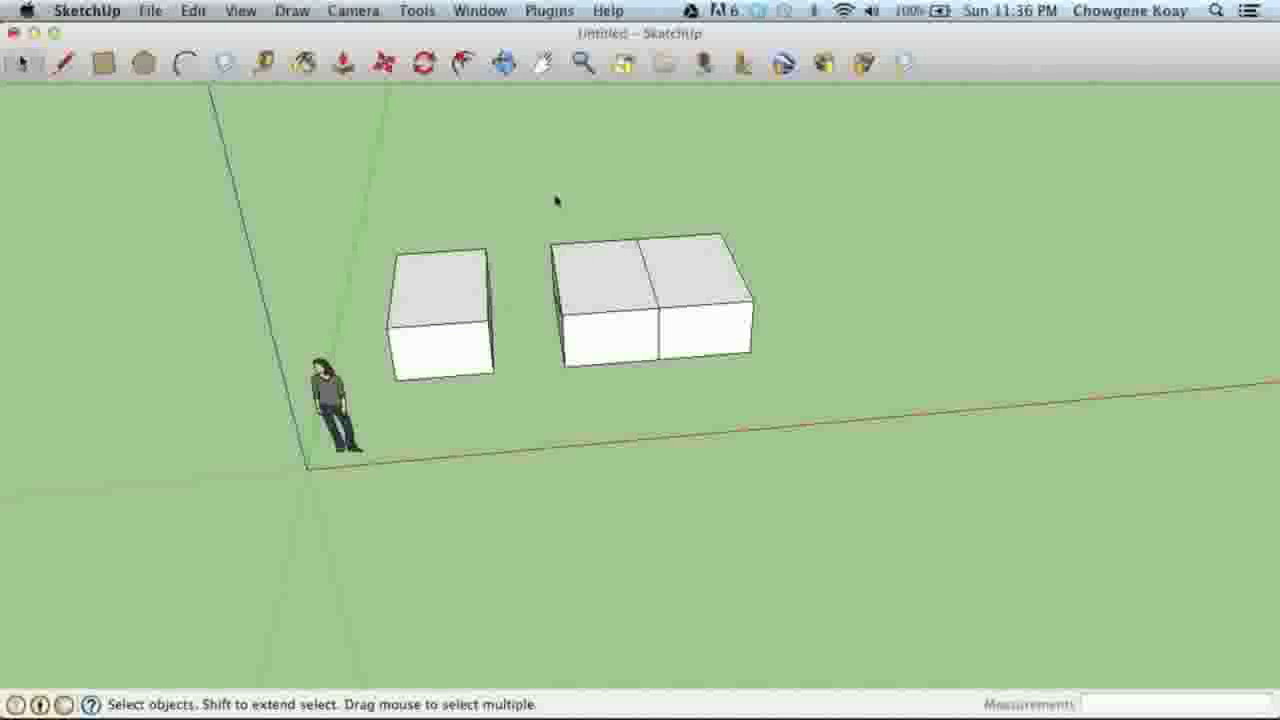